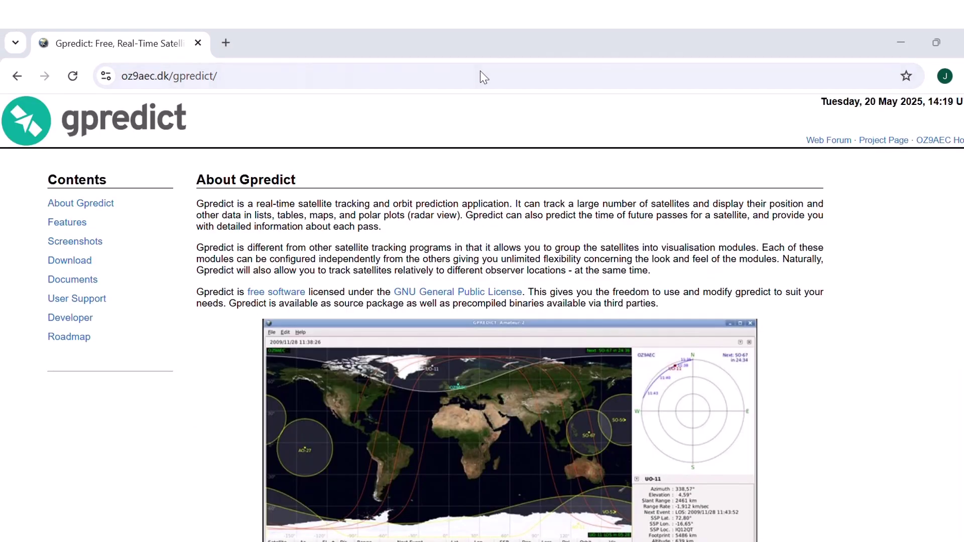
Step: Open the Gpredict download information and follow its SourceForge link to the files offering gpredict-win32-2.3.37.zip
click(68, 271)
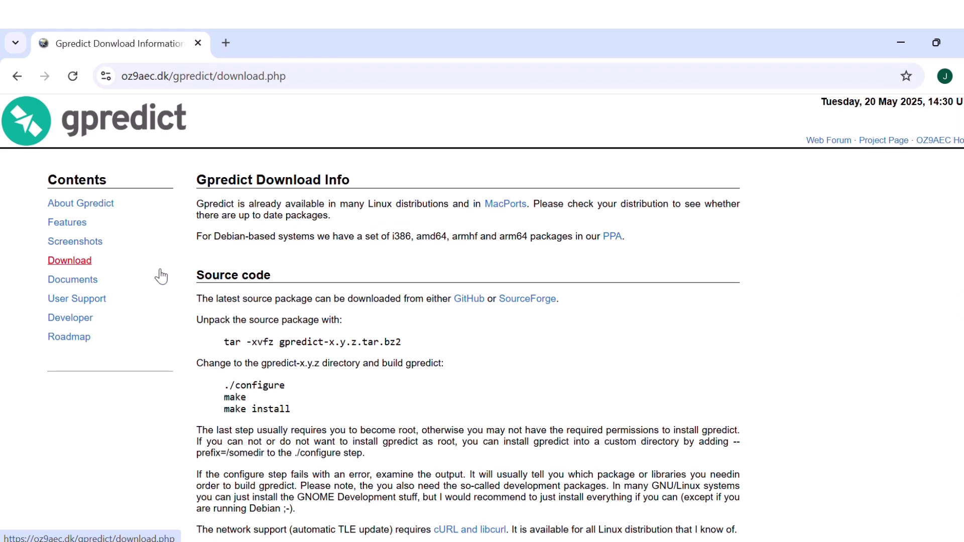
scroll(652, 316, down, 2)
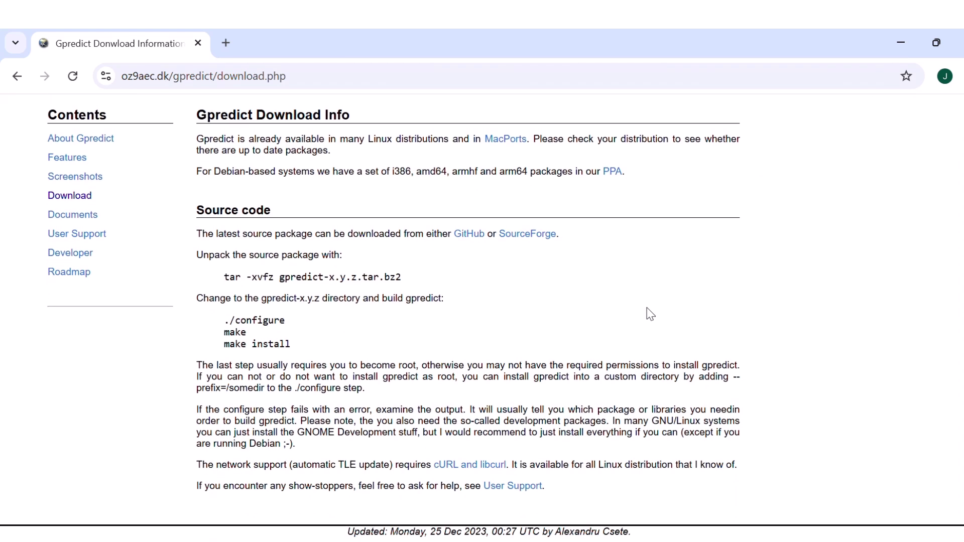
scroll(622, 312, up, 2)
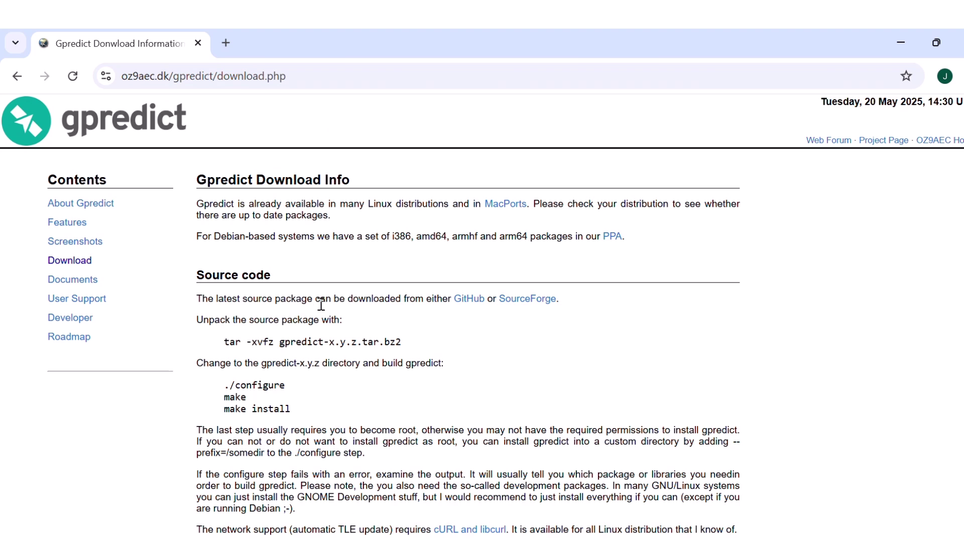
click(523, 303)
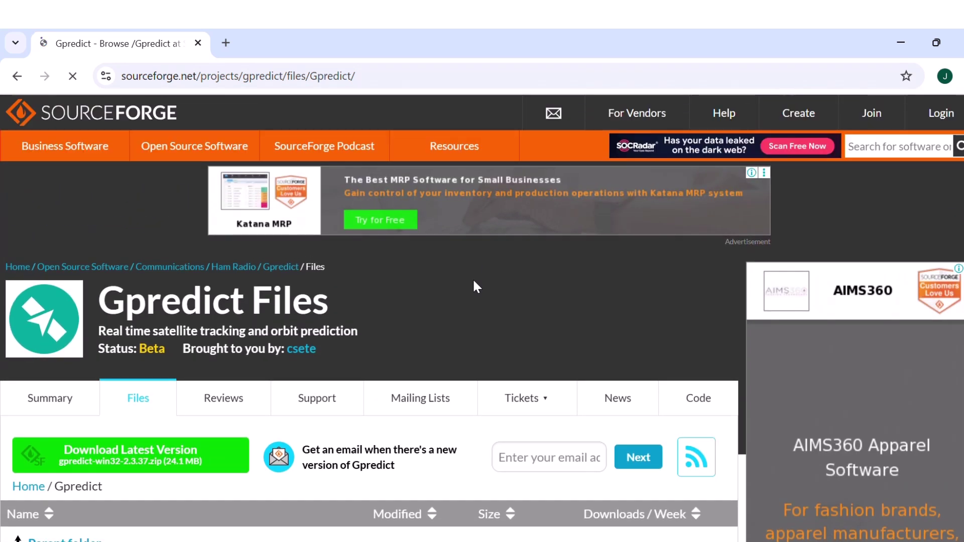
scroll(476, 287, down, 2)
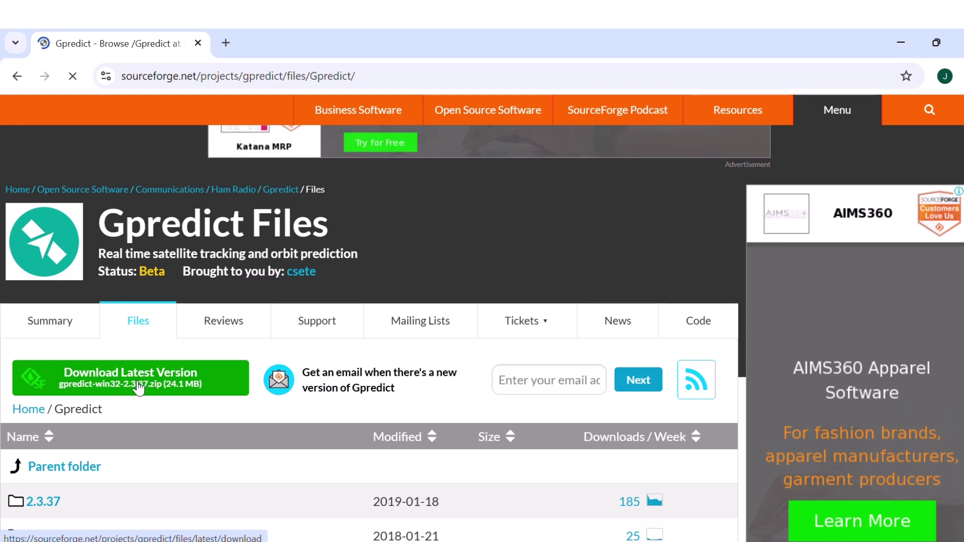
scroll(133, 394, down, 2)
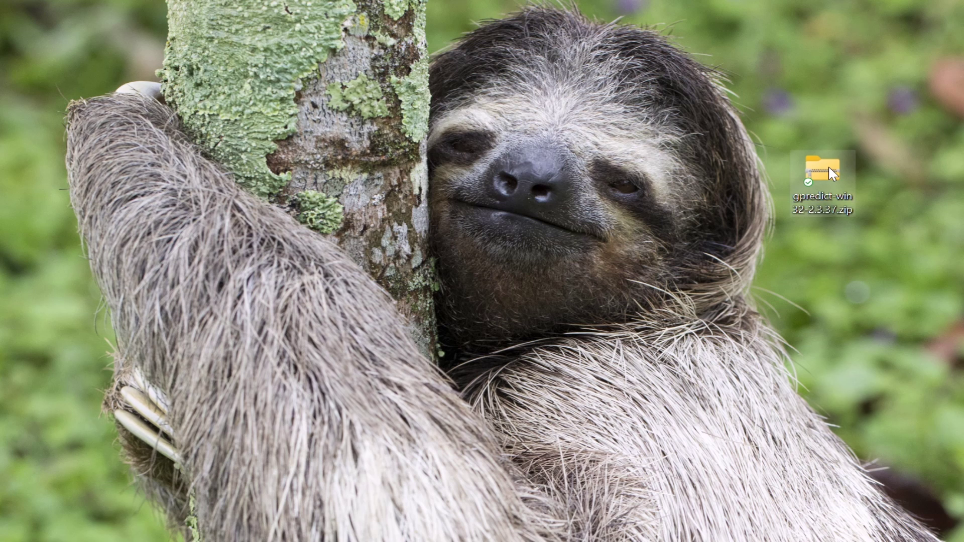
Step: Extract gpredict-win32-2.3.37.zip from the desktop into the suggested desktop folder
right_click(829, 169)
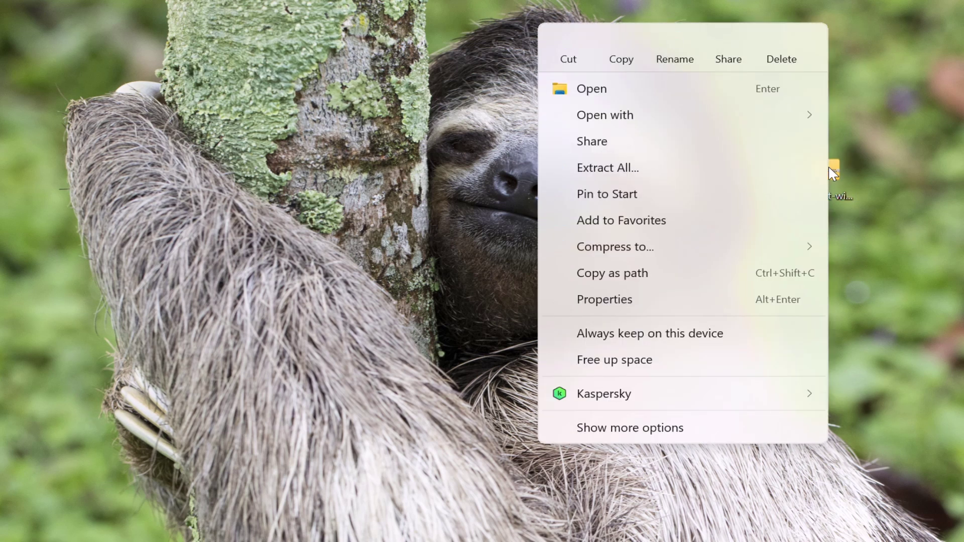
click(618, 179)
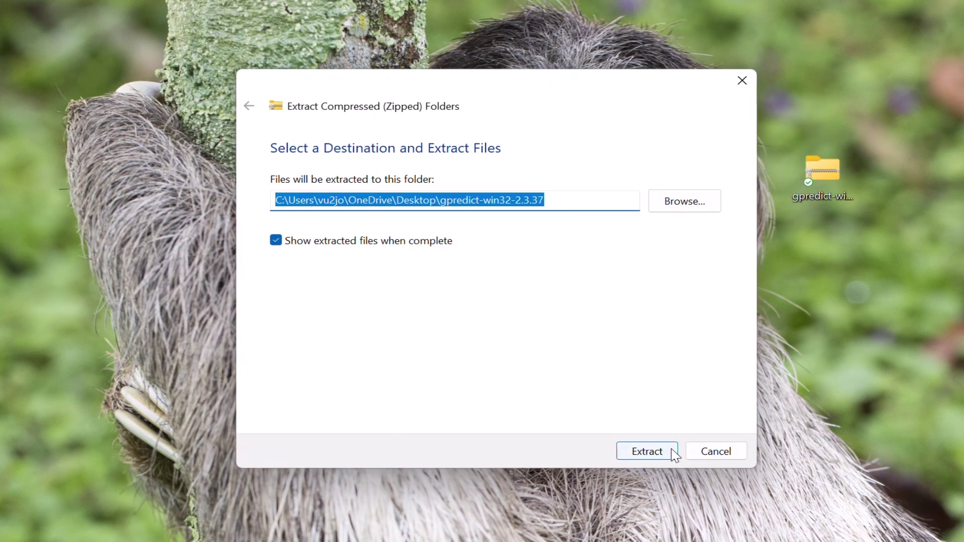
click(652, 453)
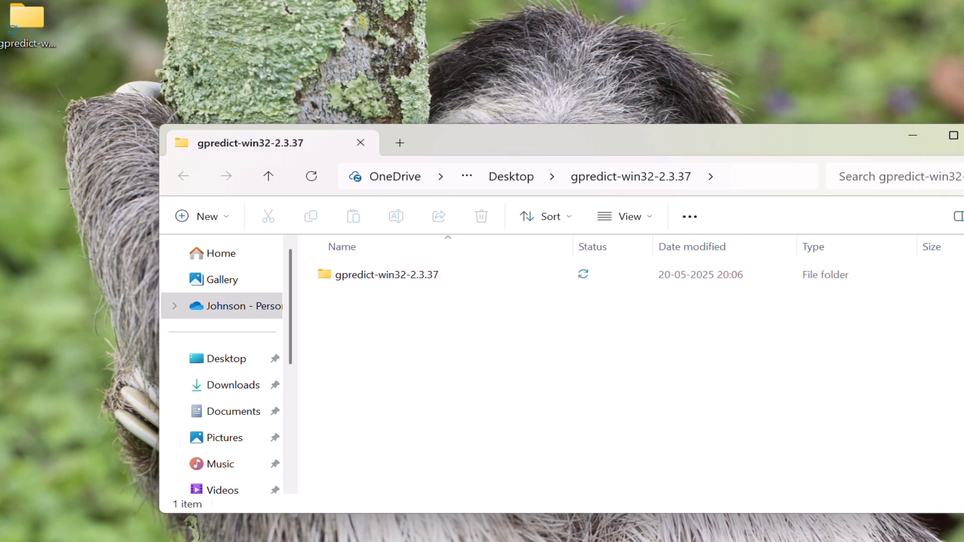
Step: Open the inner gpredict-win32-2.3.37 folder and launch gpredict.exe
drag(963, 265, 948, 265)
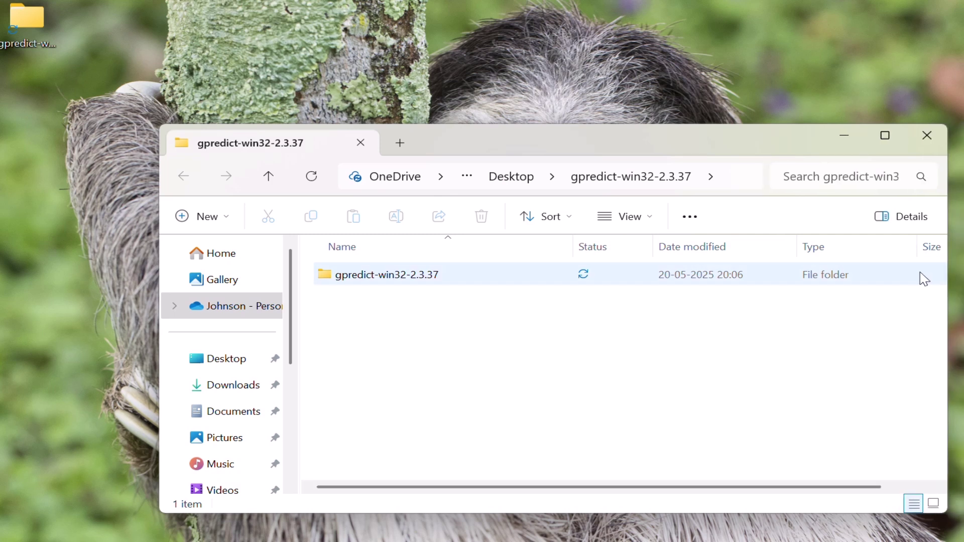
double_click(343, 276)
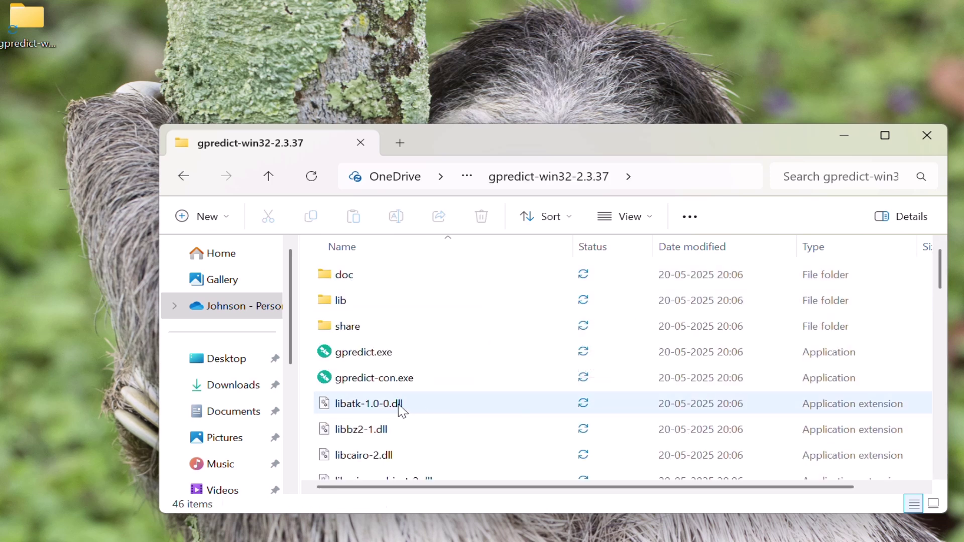
double_click(351, 357)
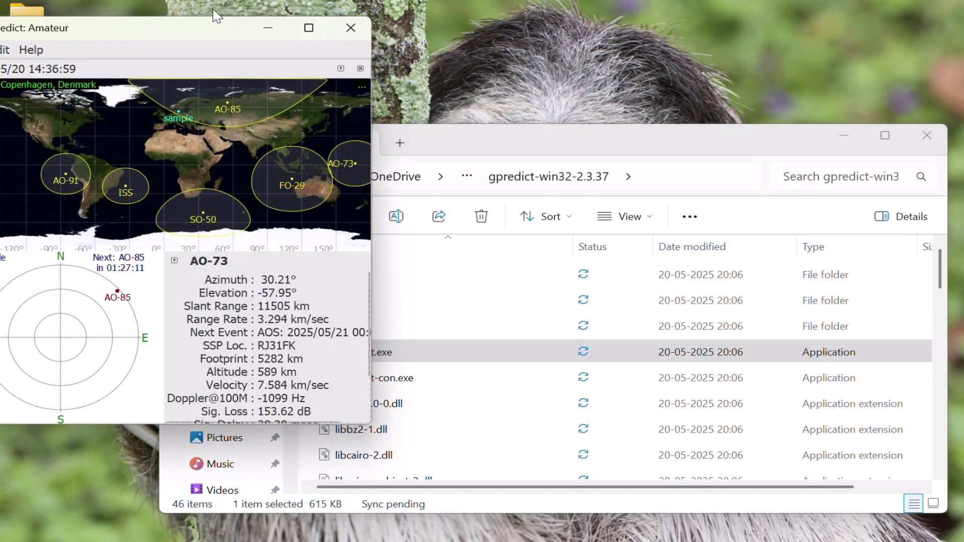
Step: Bring the Gpredict window fully into view, close the file folder window, and enlarge Gpredict to nearly fill the screen
drag(209, 36, 443, 73)
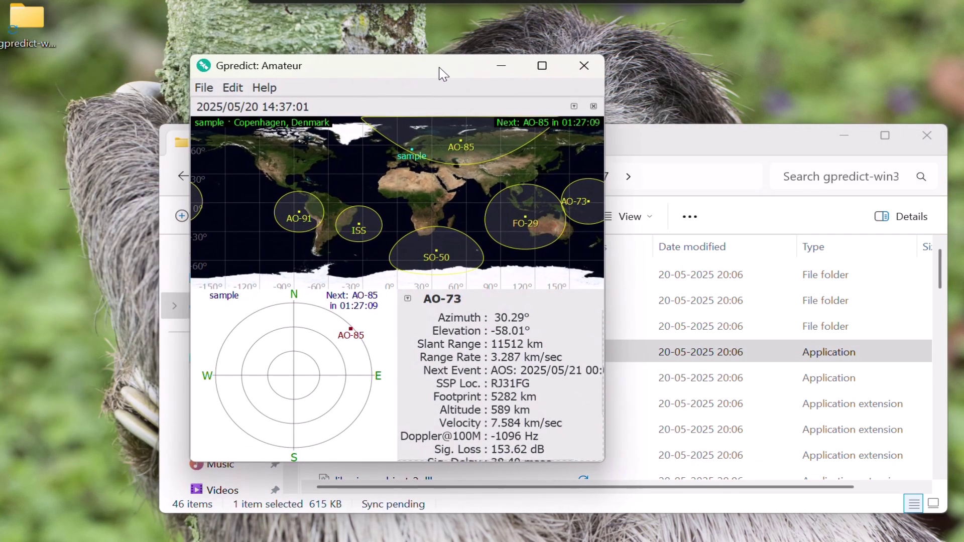
click(936, 136)
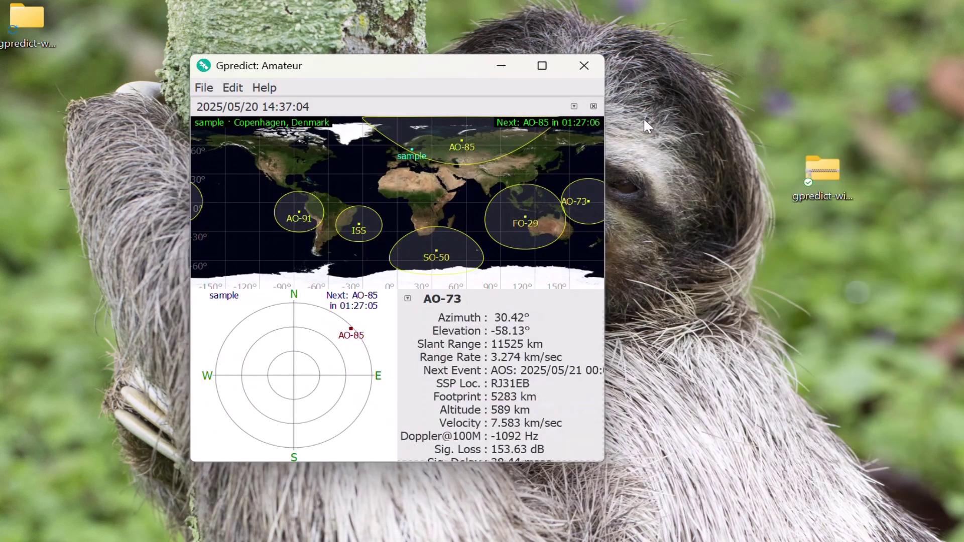
drag(604, 93, 912, 114)
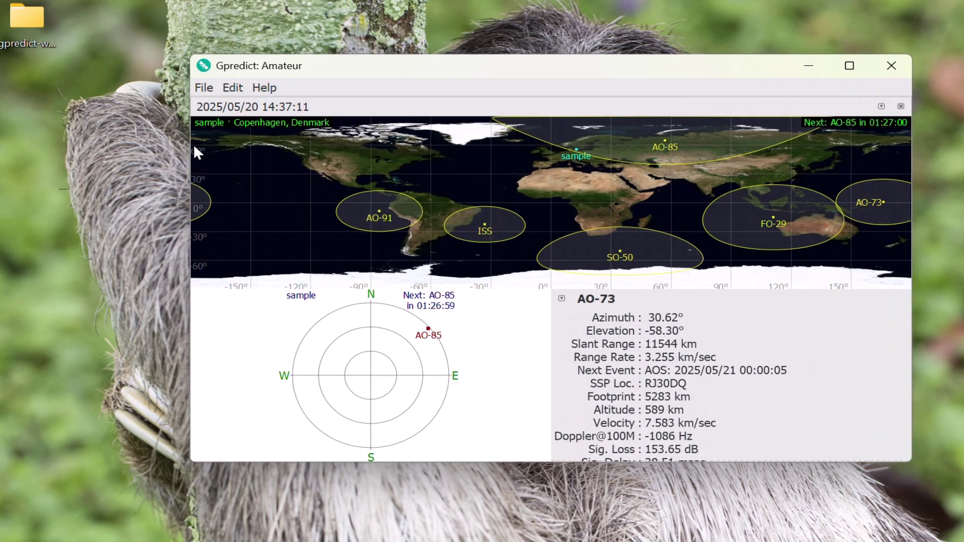
drag(187, 106, 32, 115)
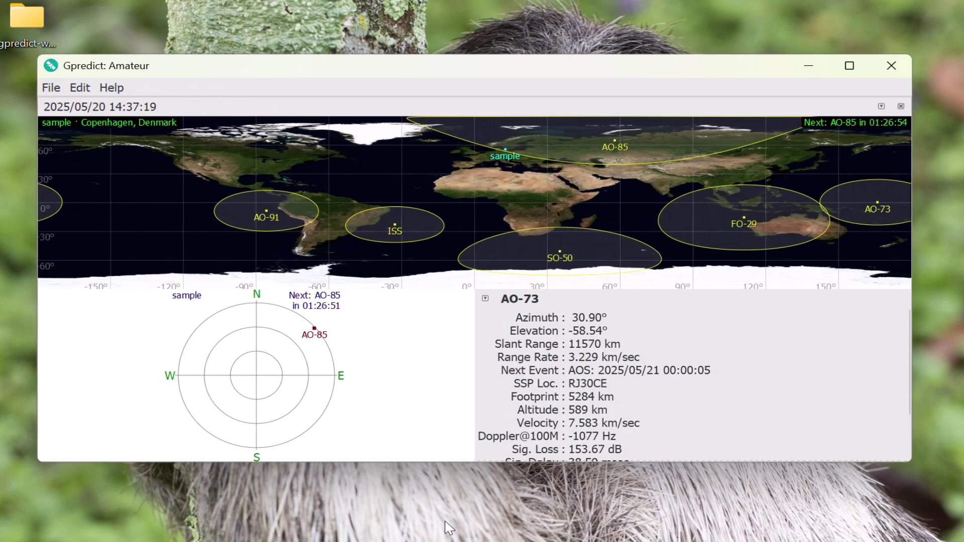
drag(421, 460, 451, 525)
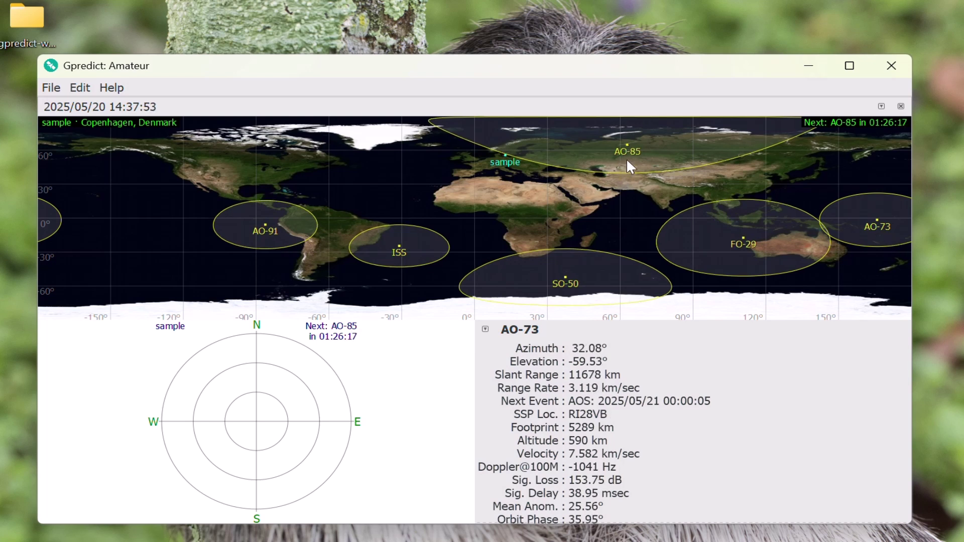
Step: Update the satellite TLE data from the network and close the update dialog once it finishes
click(52, 88)
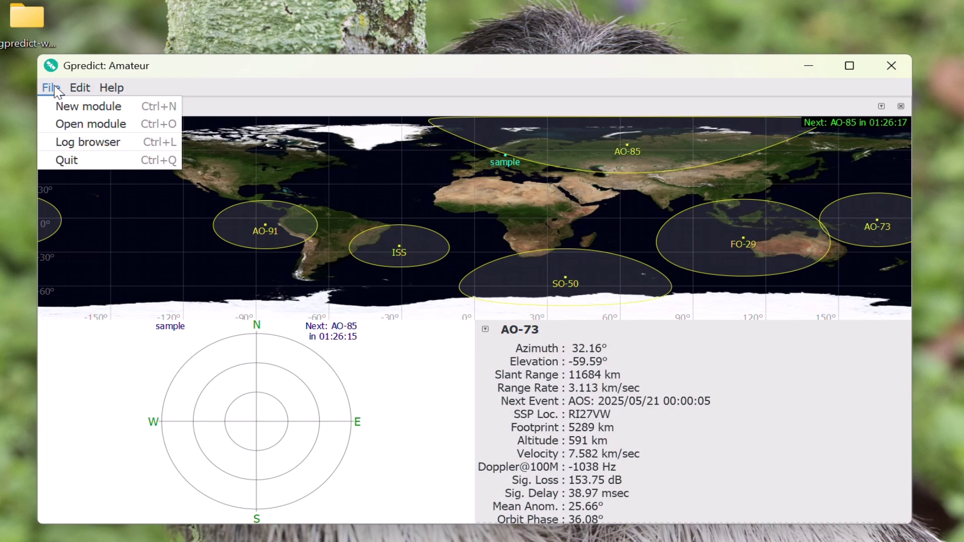
click(82, 90)
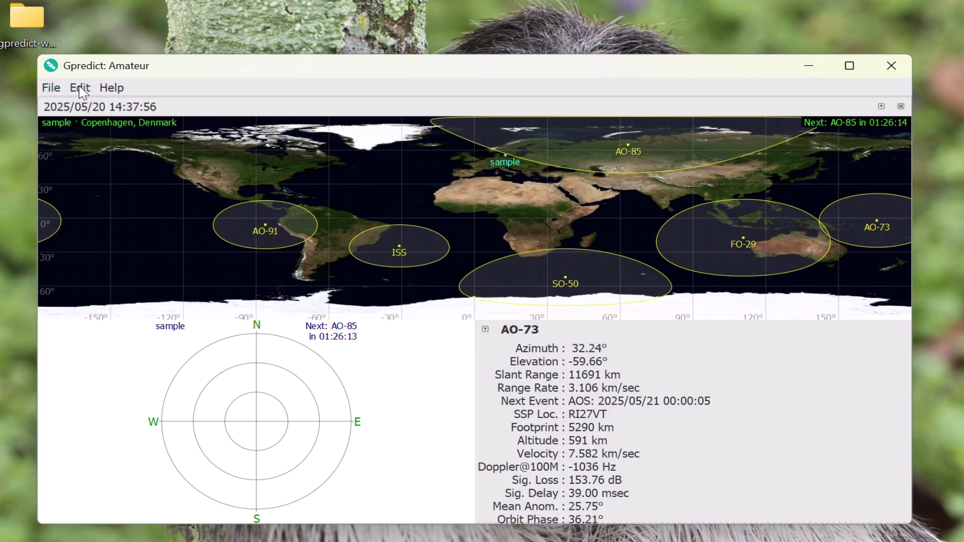
click(81, 89)
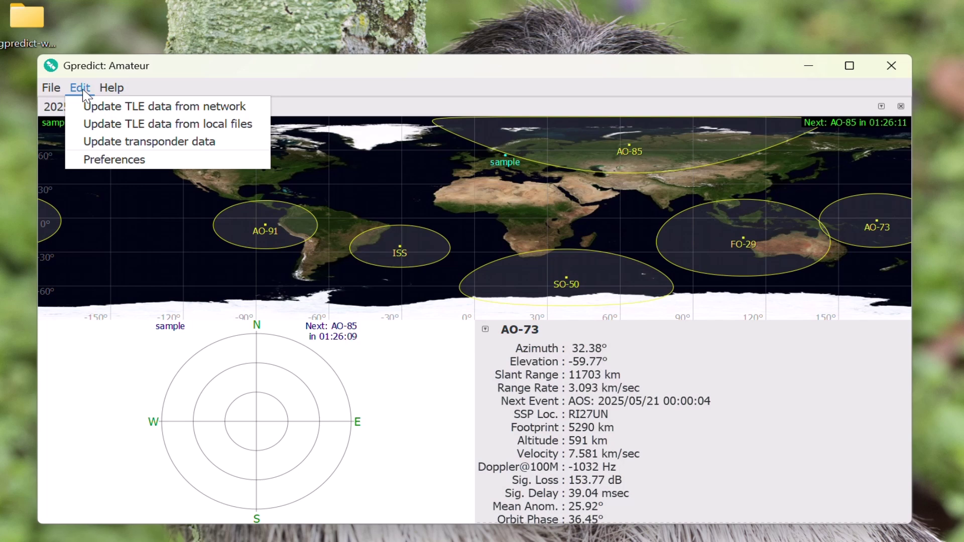
click(102, 107)
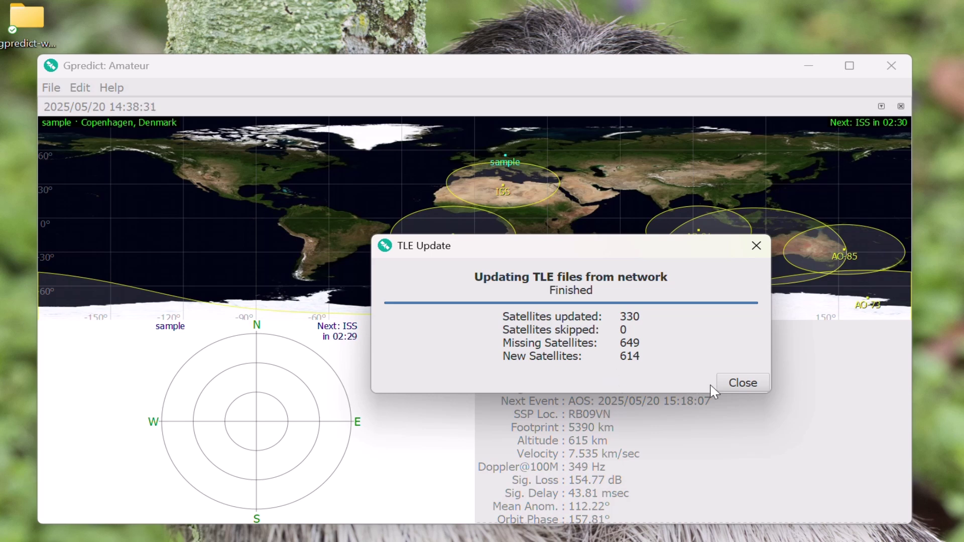
click(739, 385)
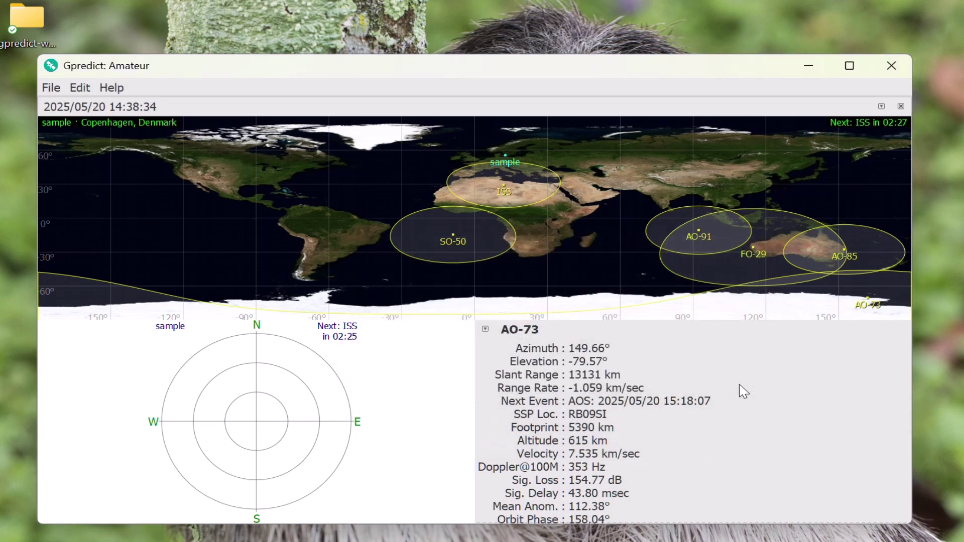
Step: Turn on N/S/E/W for geographical coordinates in the general preferences and show the ground station list
click(50, 90)
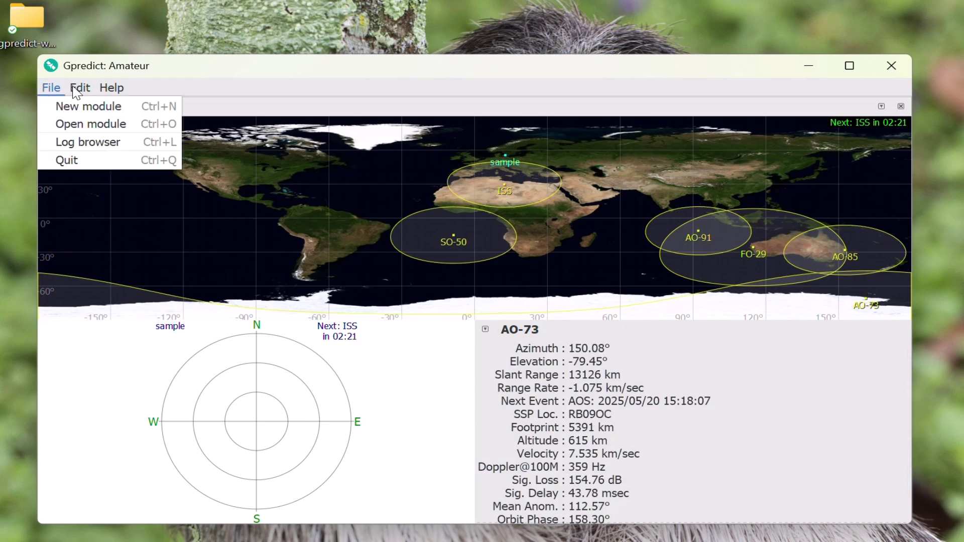
click(76, 92)
click(77, 91)
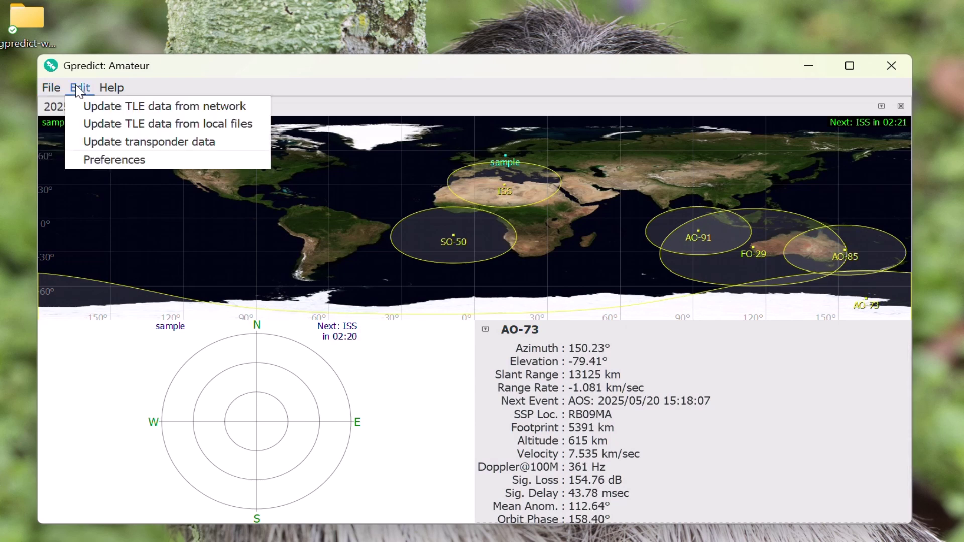
click(118, 165)
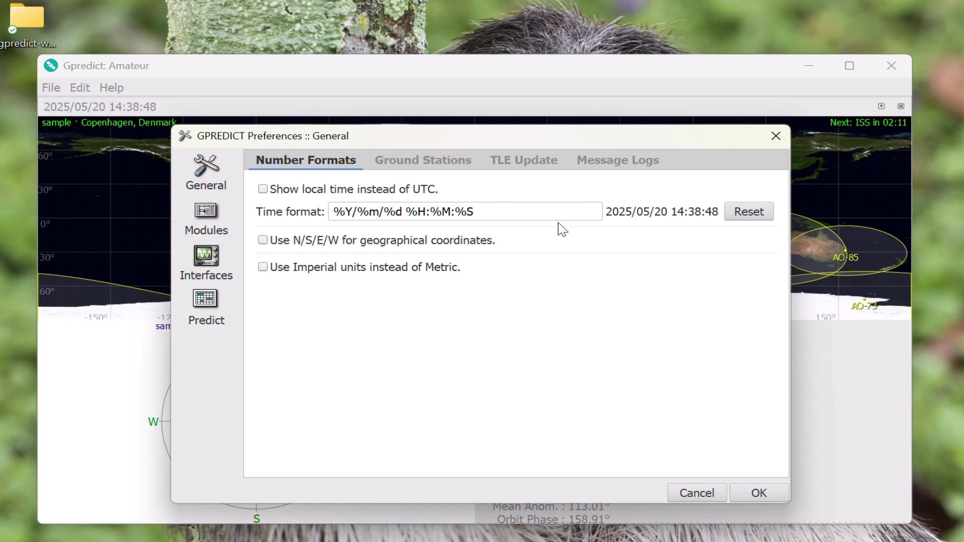
click(273, 244)
click(420, 169)
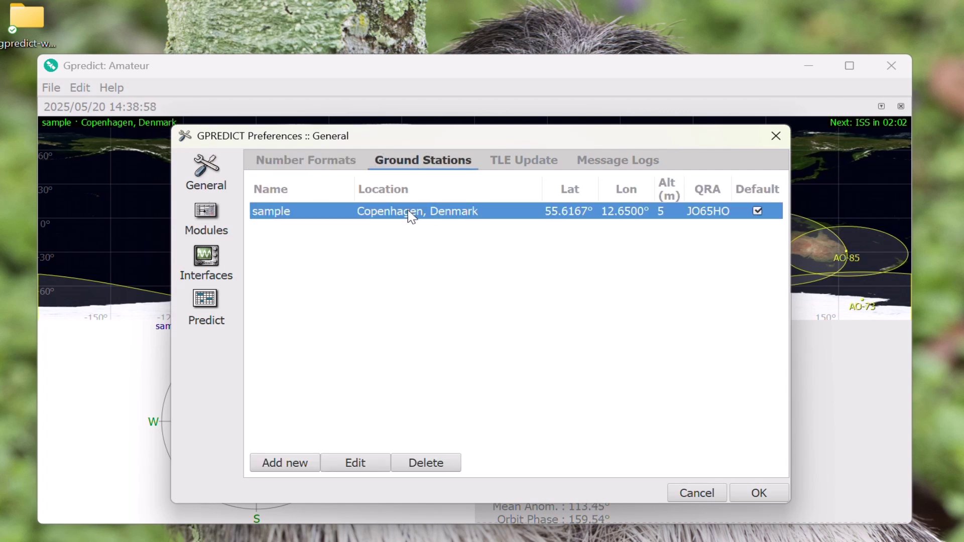
Step: Add a ground station named with the operator's call sign and set its locator to MK71VG
click(287, 463)
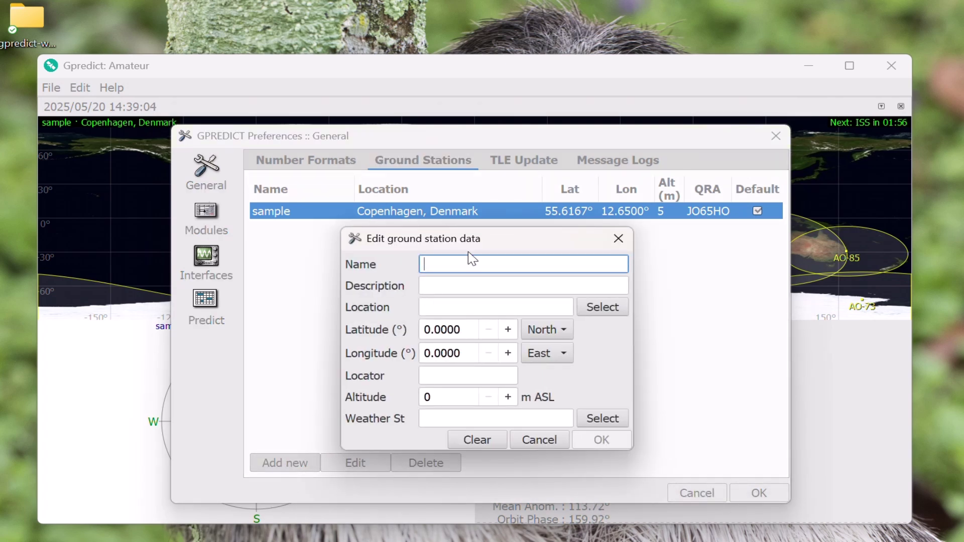
text(VU2JO)
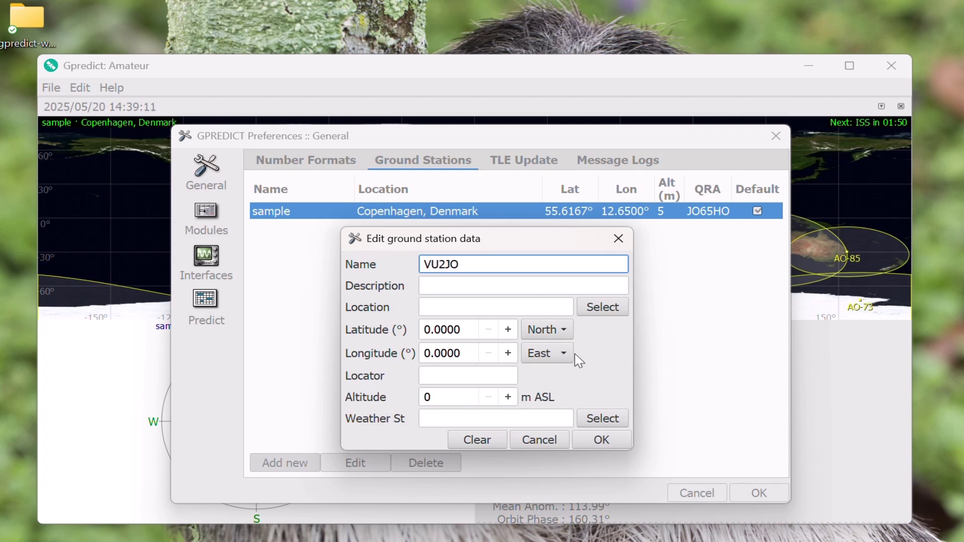
click(480, 377)
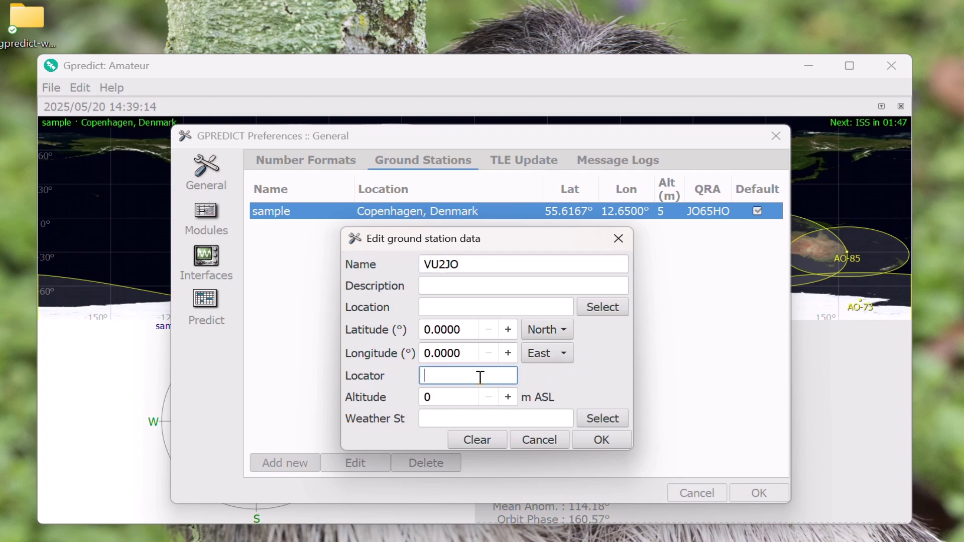
text(MK)
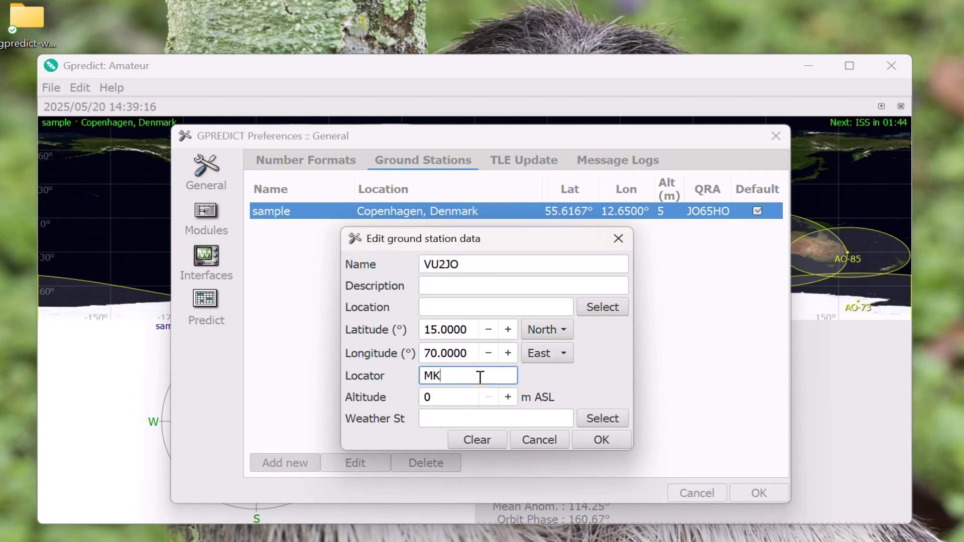
text(71VG)
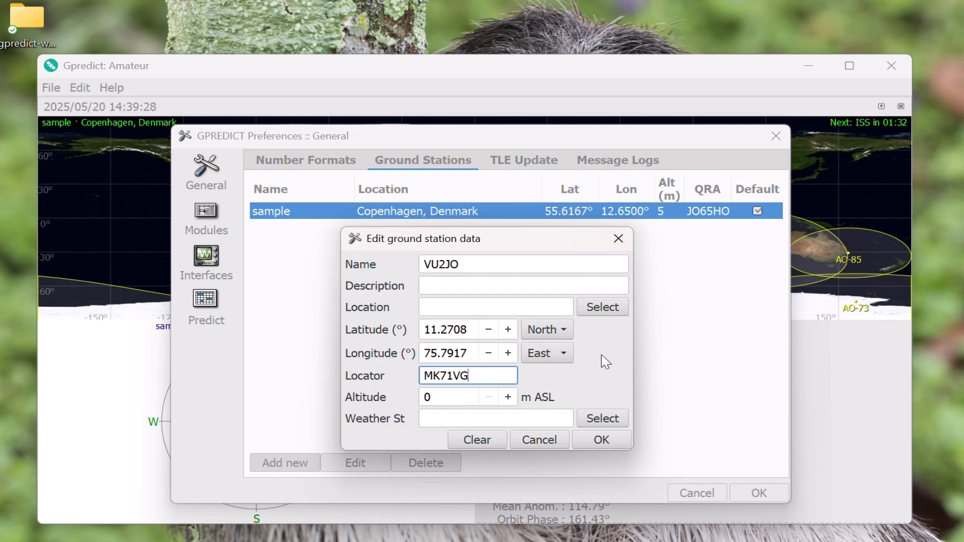
click(602, 440)
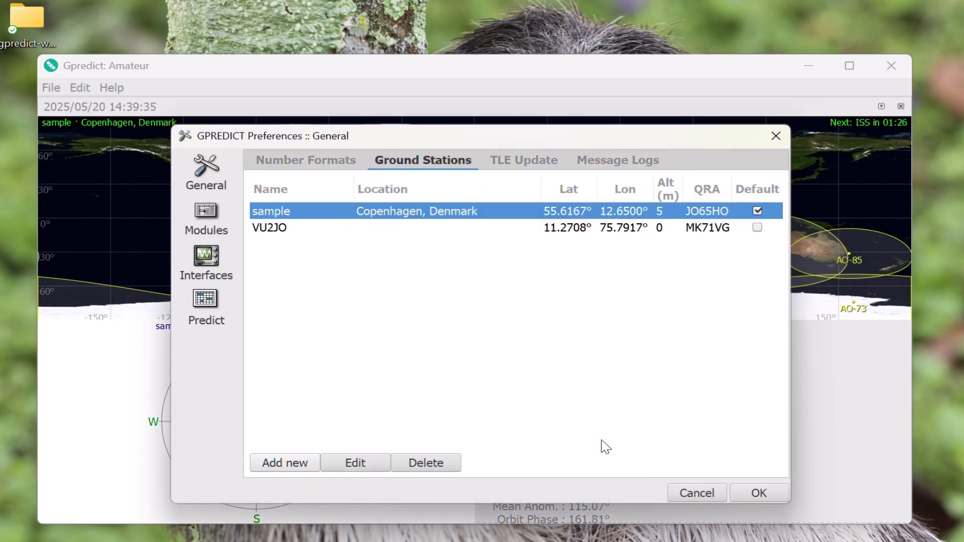
Step: Delete the sample ground station for Copenhagen, Denmark
click(279, 231)
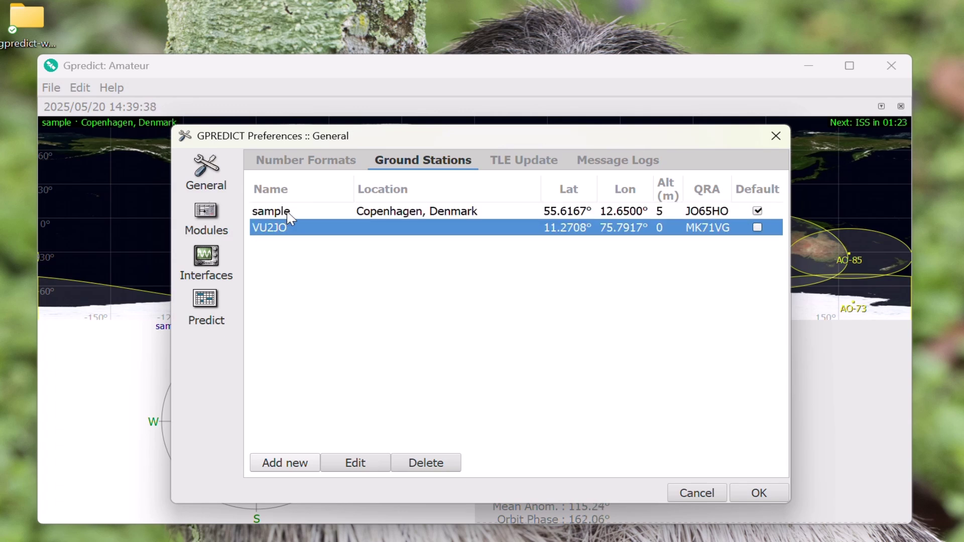
click(291, 215)
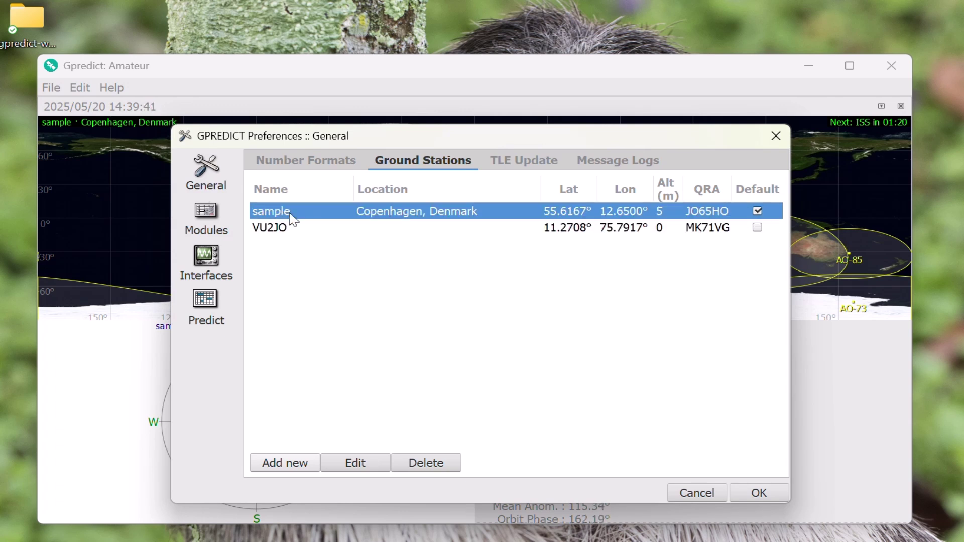
click(428, 465)
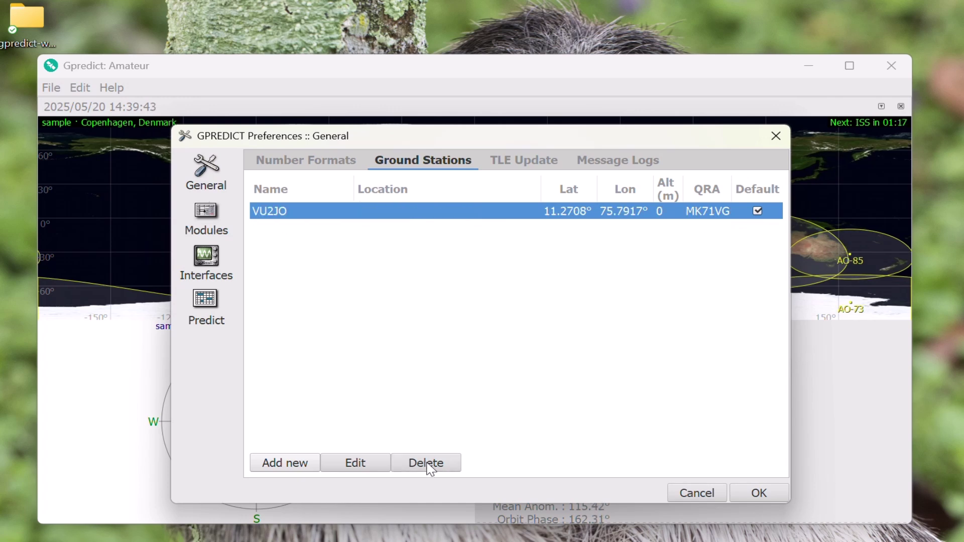
Step: Save the ground station changes, and reopen the preferences to check and confirm the number format settings
click(762, 492)
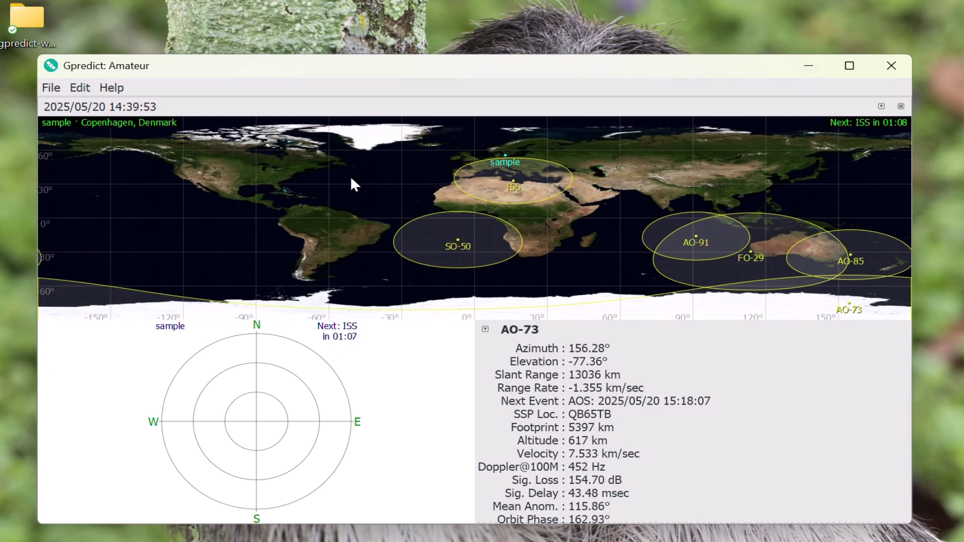
click(82, 90)
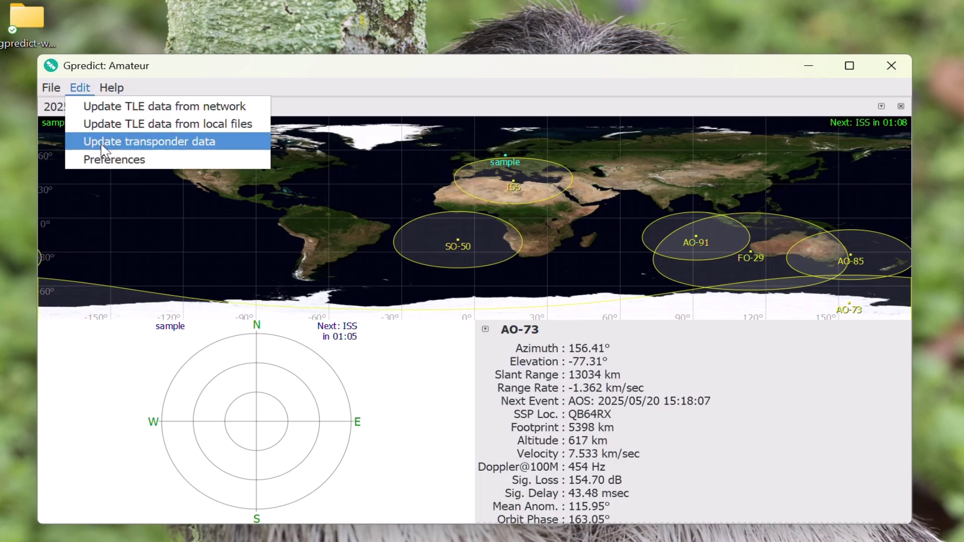
click(106, 161)
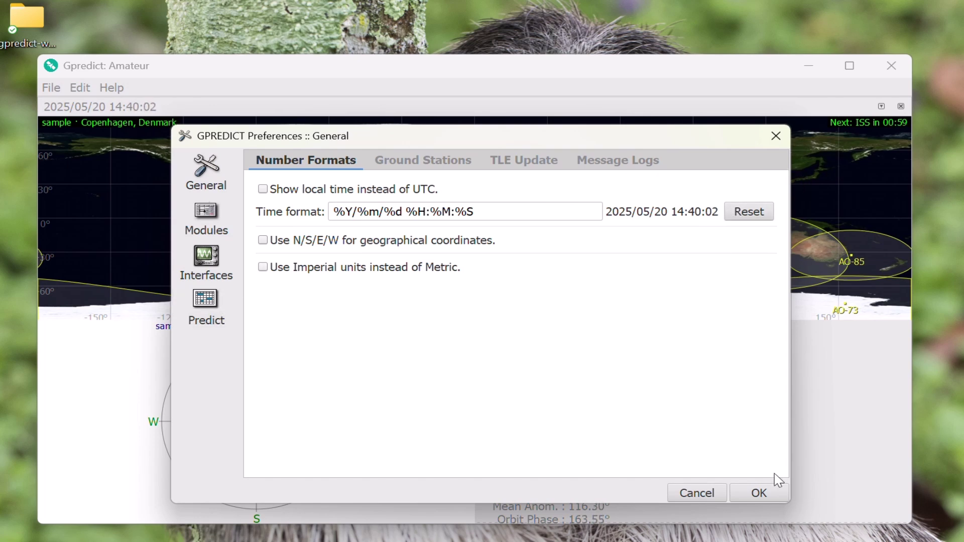
click(758, 493)
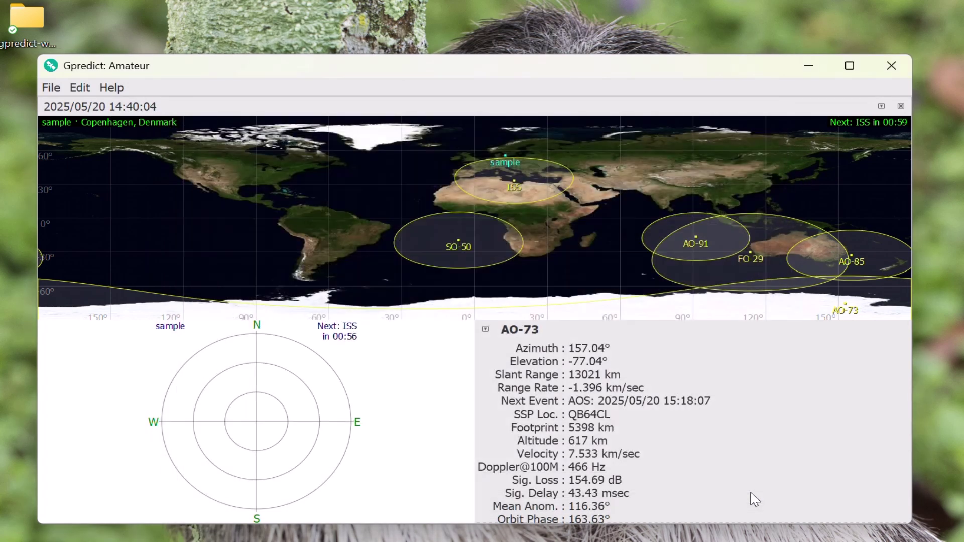
Step: Restart Gpredict by closing it and running gpredict.exe from the gpredict-win32-2.3.37 folder on the desktop
click(904, 75)
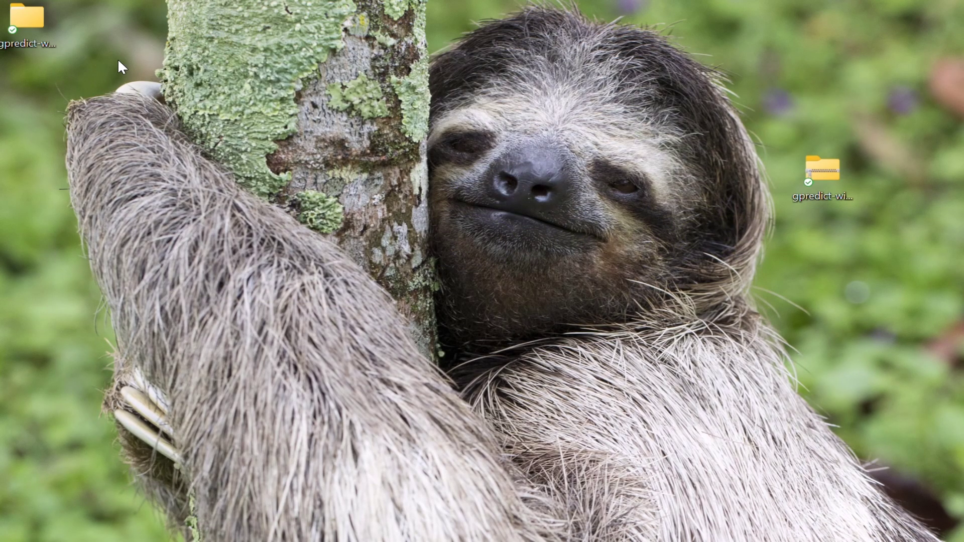
double_click(34, 30)
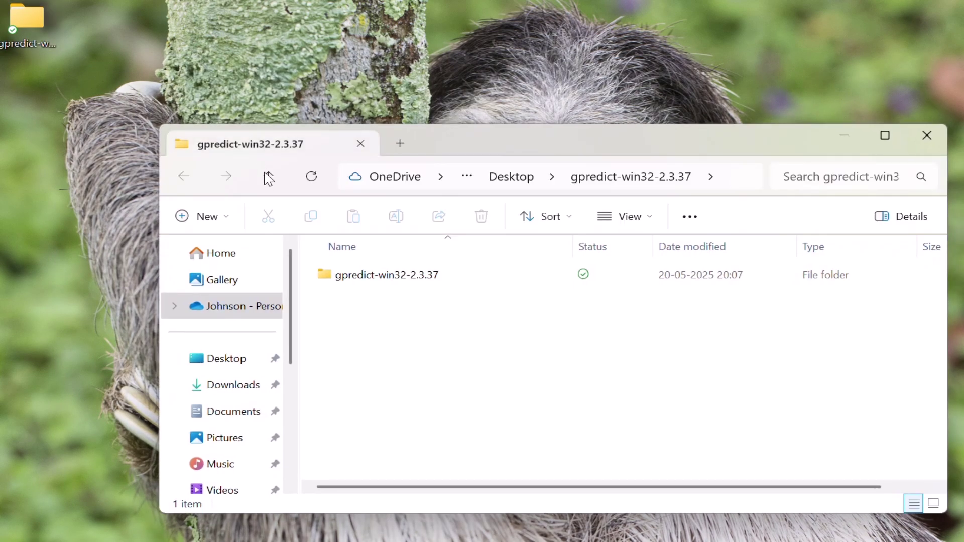
double_click(383, 275)
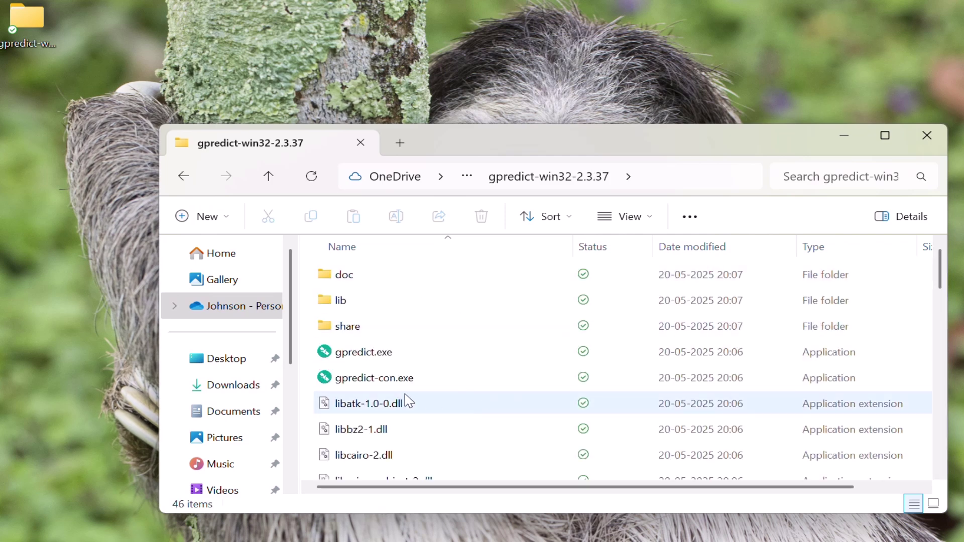
double_click(363, 354)
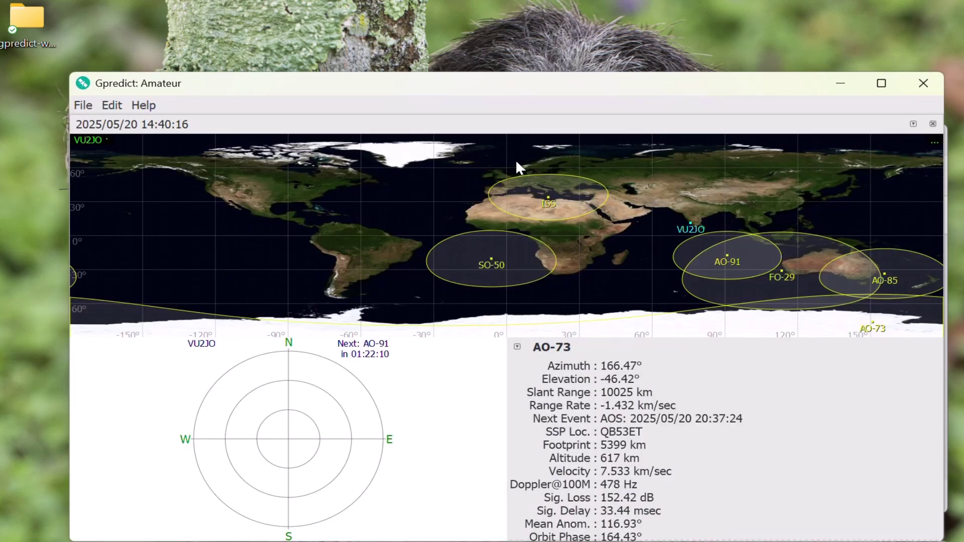
drag(514, 86, 508, 67)
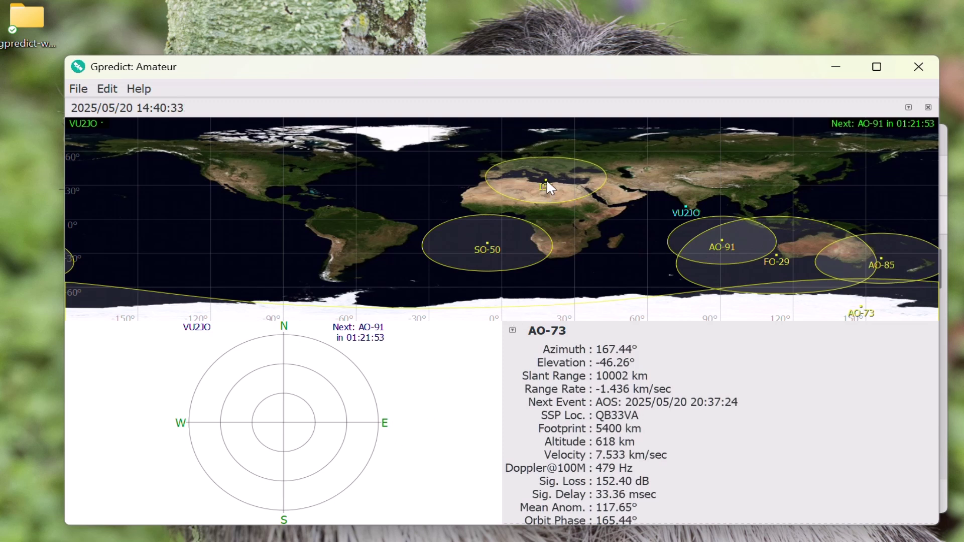
mouse_move(547, 182)
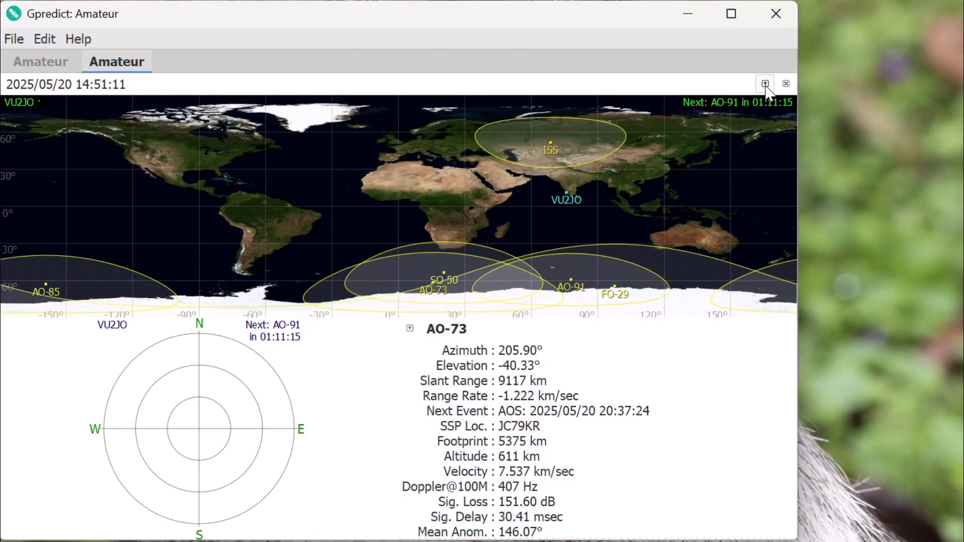
Step: Open the Amateur module's configuration and remove AO-73, AO-85 and FO-29 from its selected satellites
click(766, 85)
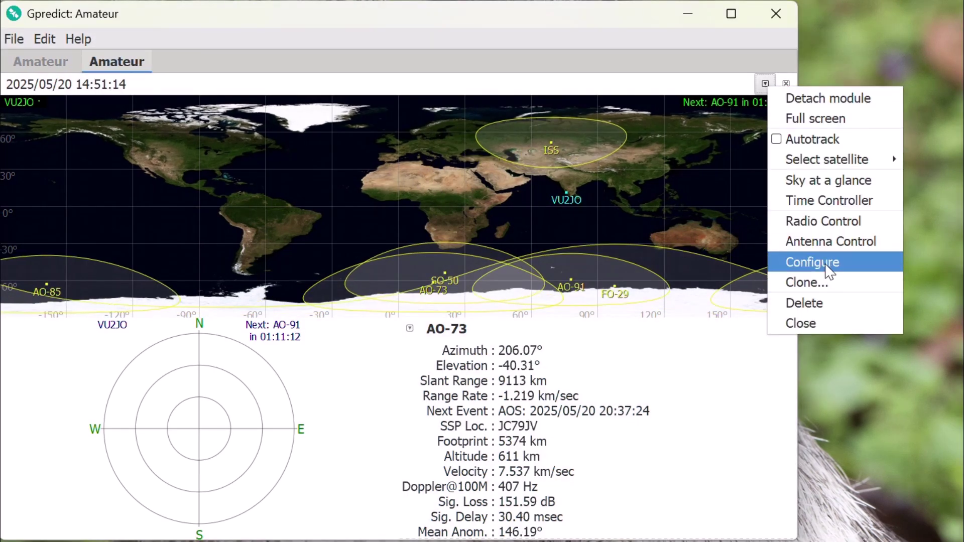
click(825, 262)
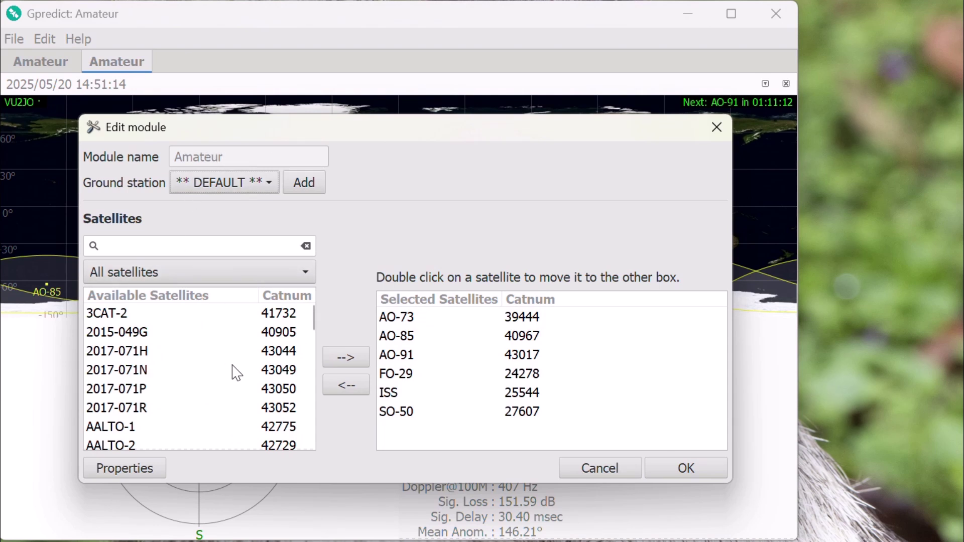
click(404, 321)
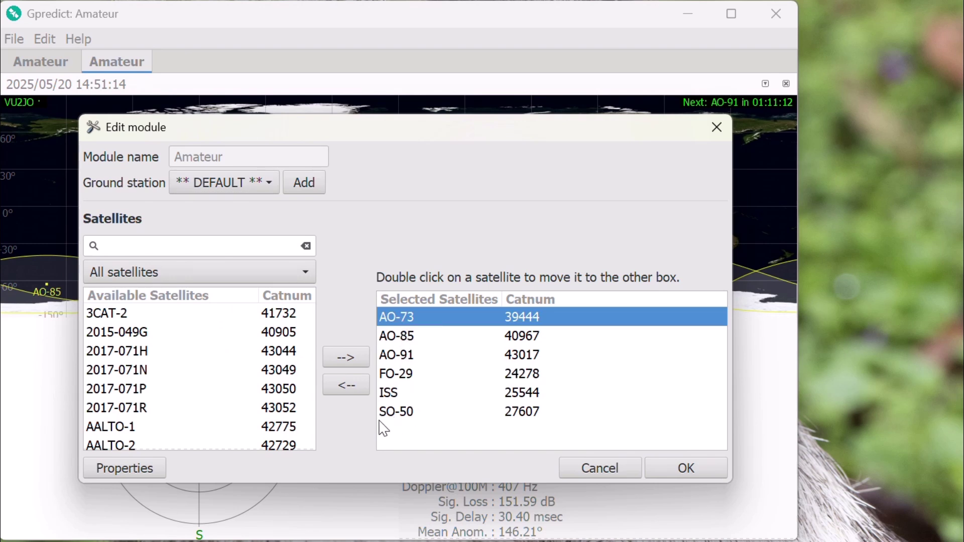
click(348, 387)
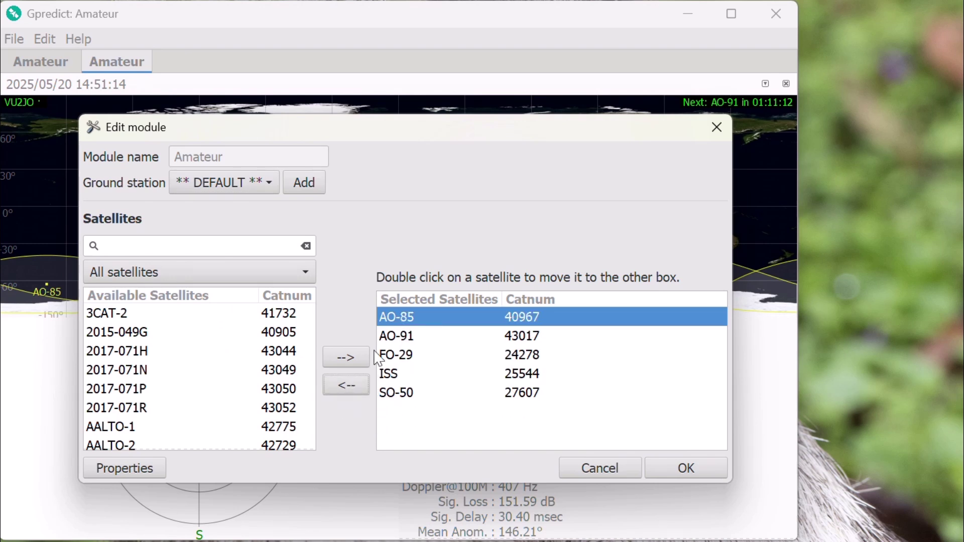
click(361, 392)
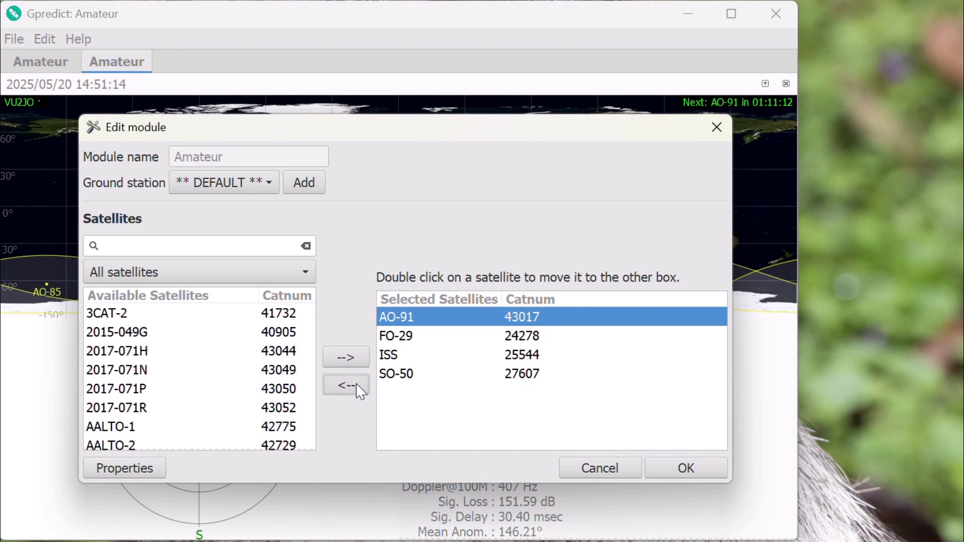
click(403, 334)
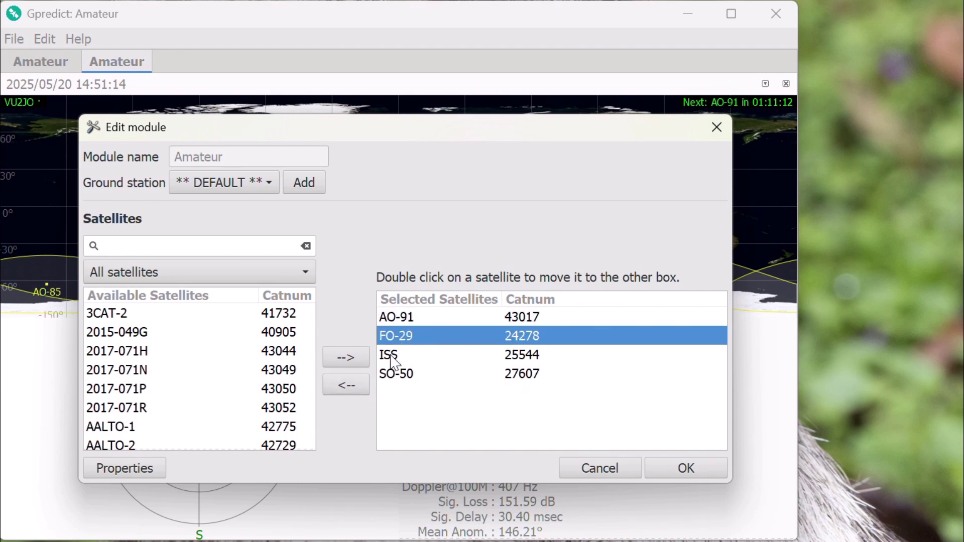
click(346, 390)
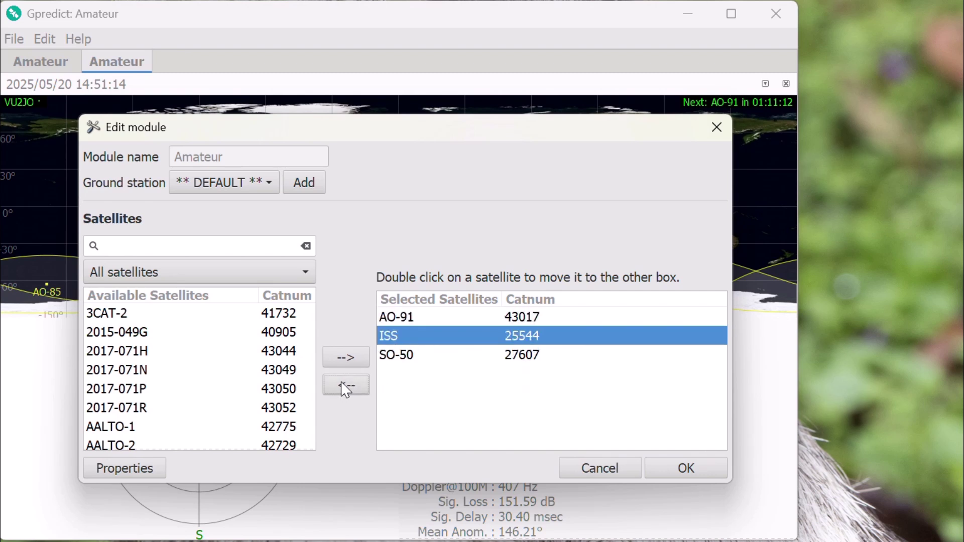
Step: Browse the alphabetical list of available satellites to examine which ones can be added to the Amateur module
click(135, 358)
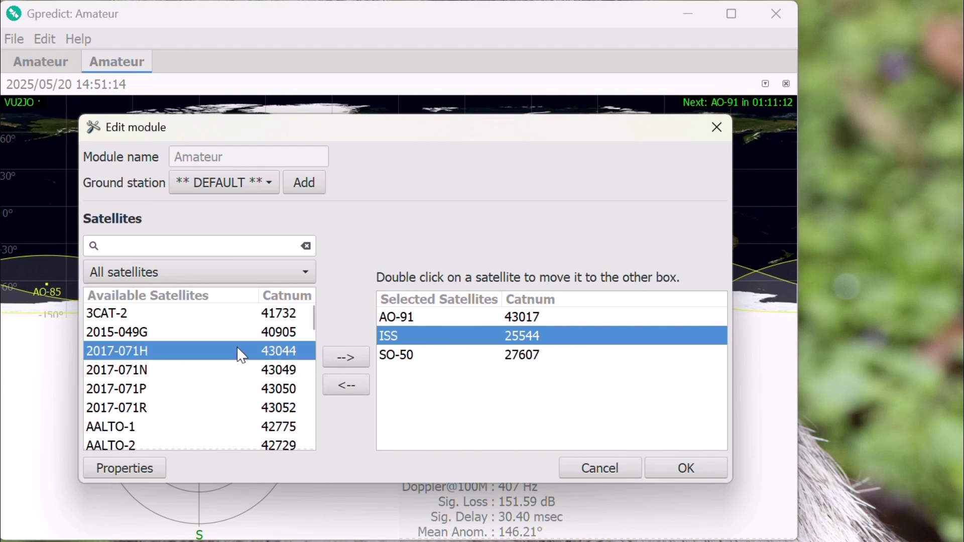
key(Down)
key(Down)
key(Down)
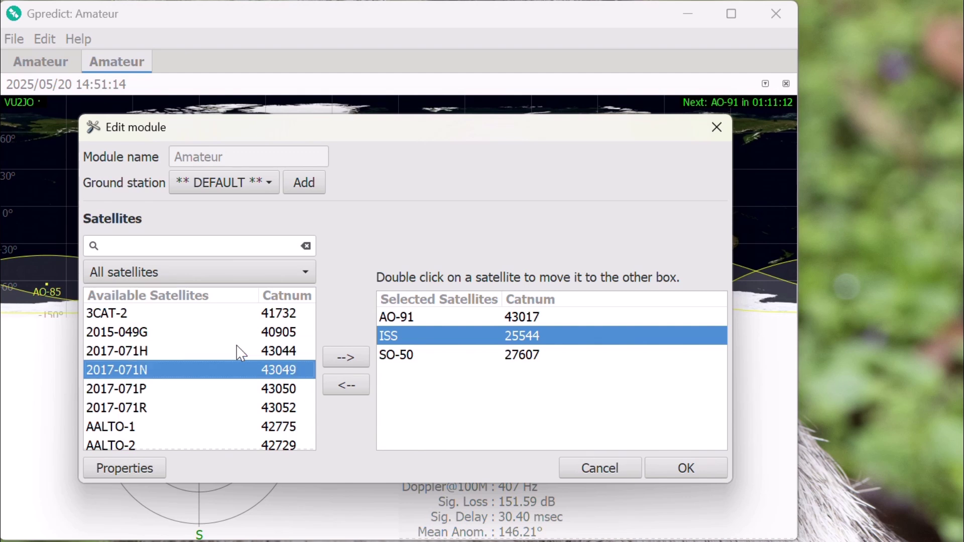
key(Down)
key(Down)
key(Down)
key(Down)
key(Down)
key(Down)
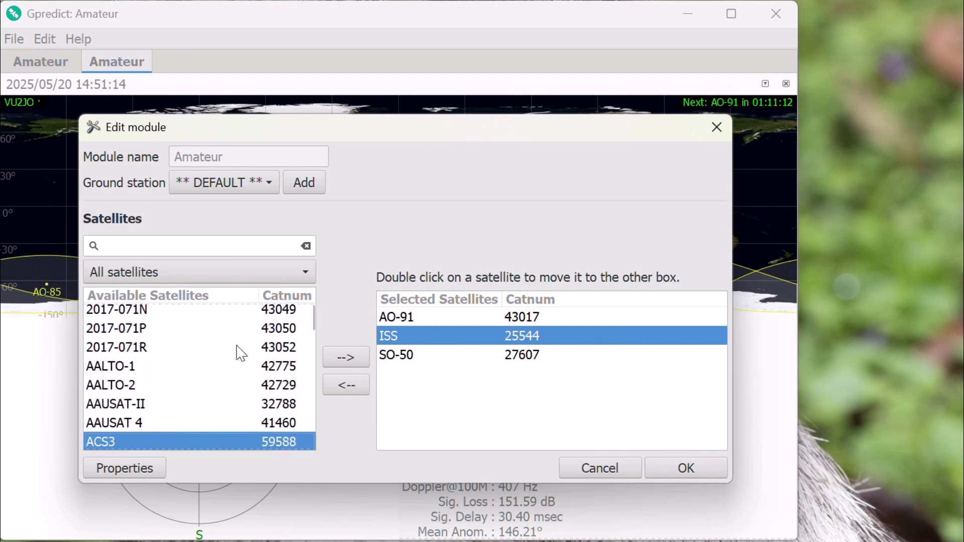
key(Down)
key(Down)
key(Down)
key(Down)
key(Down)
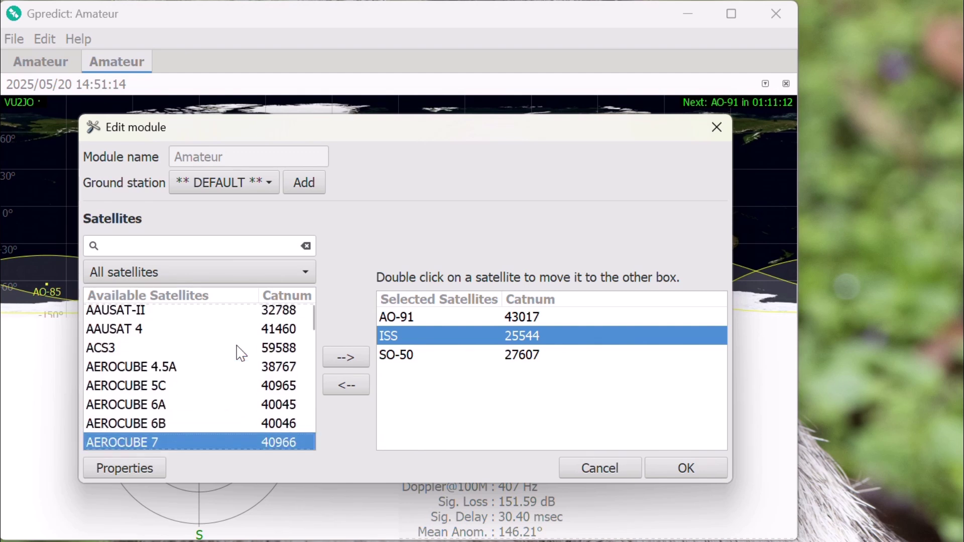
key(Down)
key(Down)
key(Down)
key(Down)
key(Down)
key(Down)
key(Down)
key(Down)
key(Down)
key(Down)
key(Down)
key(Down)
key(Down)
key(Down)
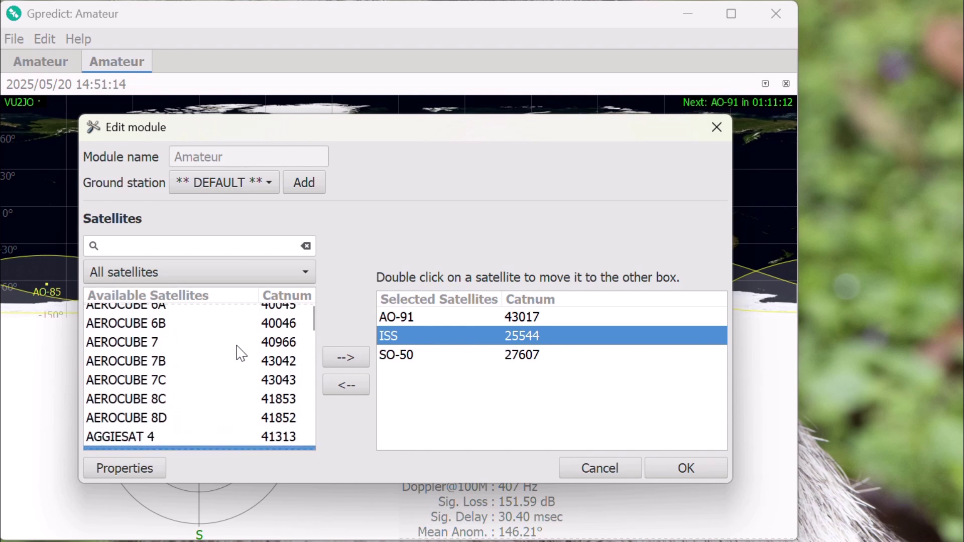
key(Down)
key(Down)
key(Down)
key(Down)
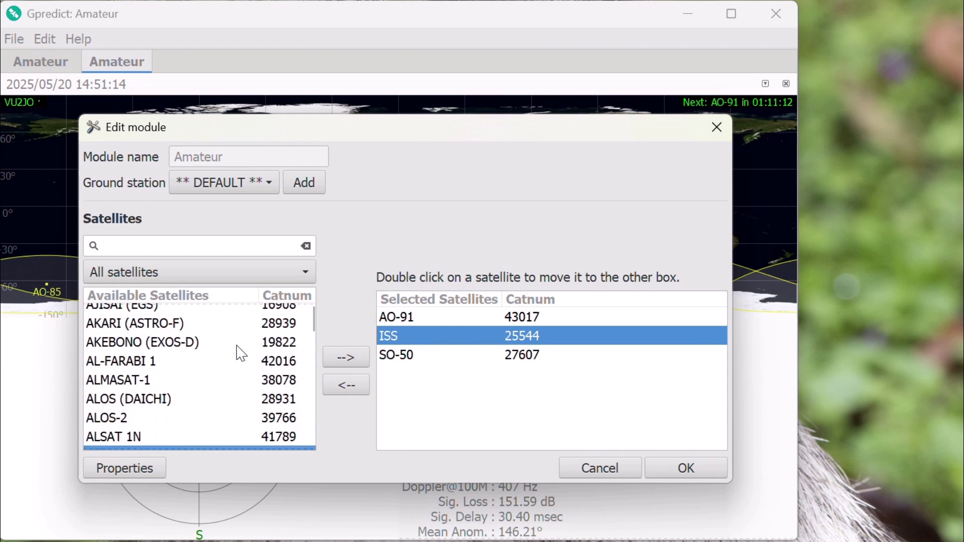
key(Down)
key(Down)
key(Down)
key(Down)
key(Down)
key(Down)
key(Down)
key(Down)
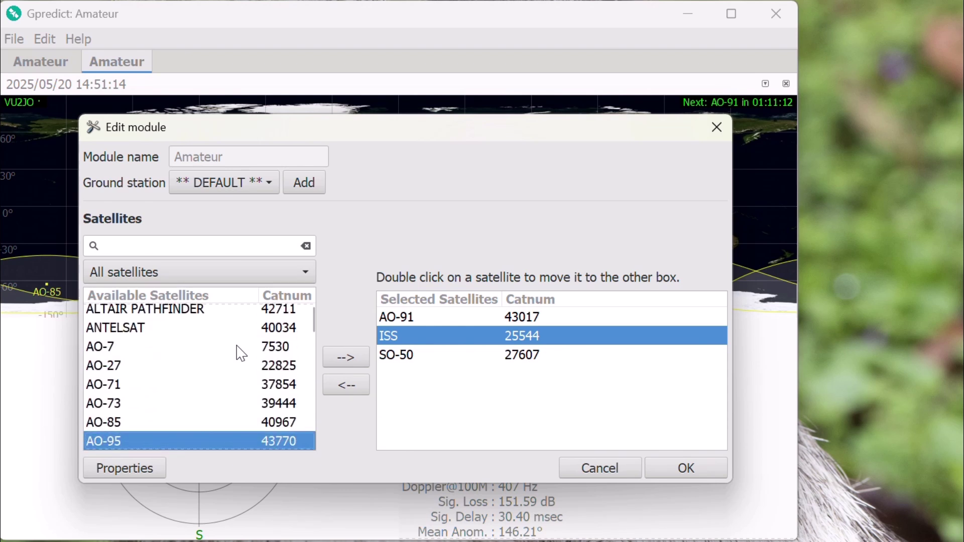
key(Down)
key(Down)
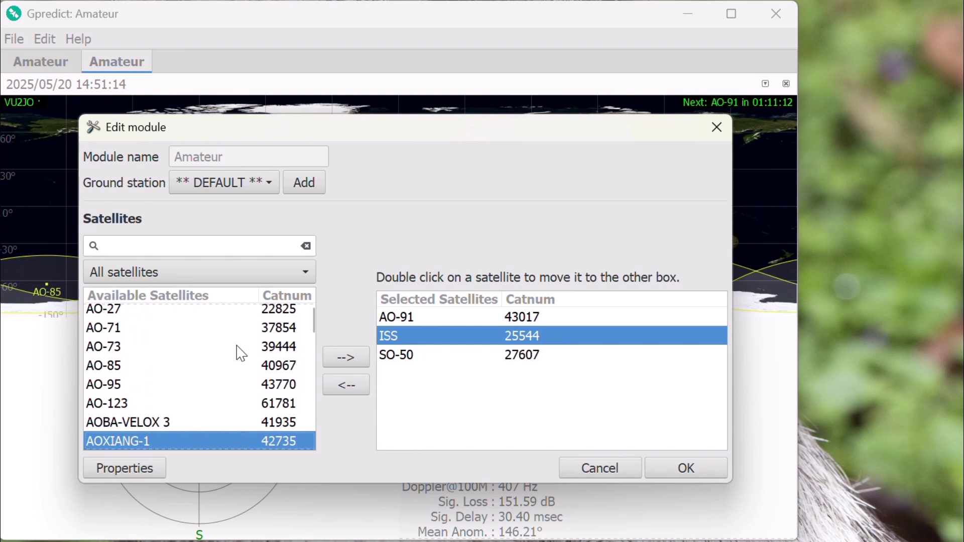
key(Down)
key(Down)
key(Down)
key(Down)
key(Down)
key(Down)
key(Down)
key(Down)
key(Down)
key(Down)
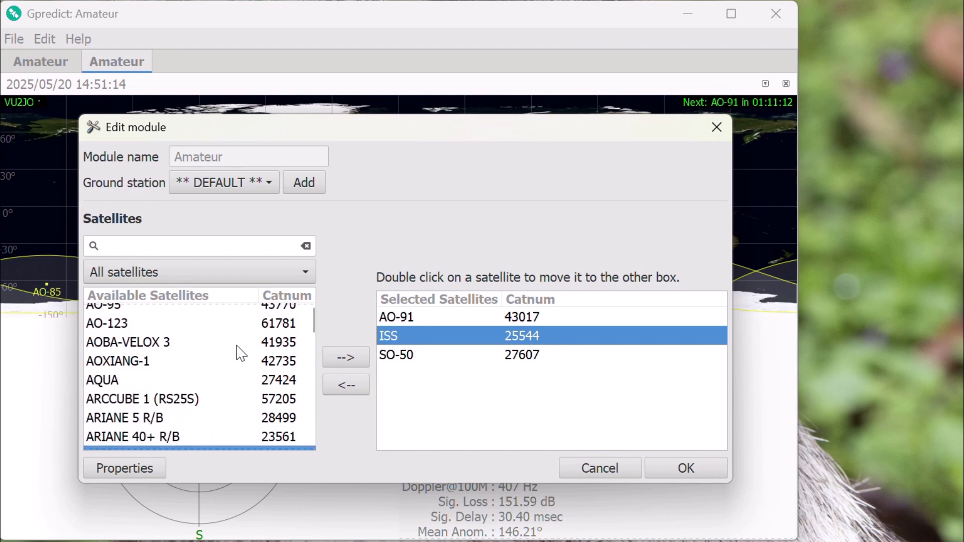
key(Down)
key(Down)
key(Down)
key(Down)
key(Down)
key(Down)
key(Down)
key(Down)
key(Down)
key(Down)
key(Down)
key(Down)
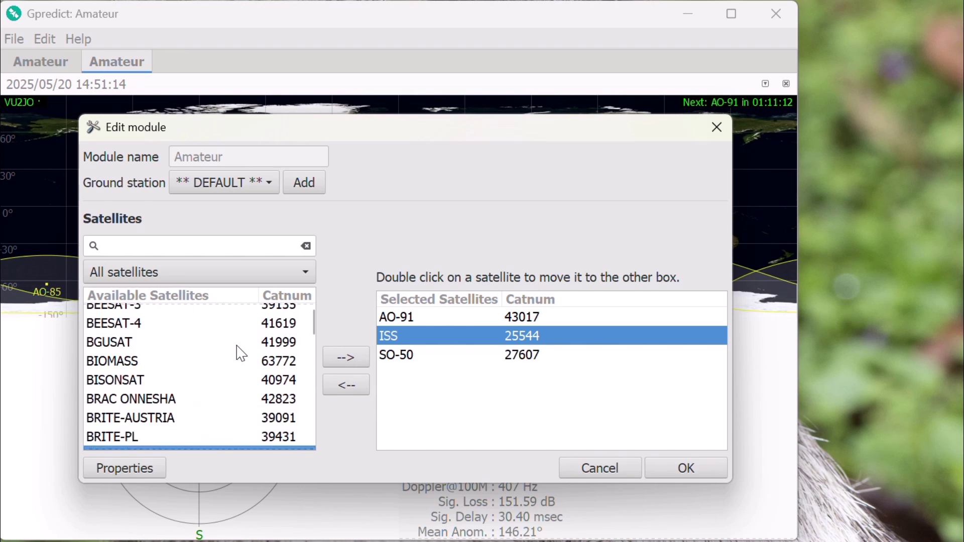
scroll(241, 354, down, 3)
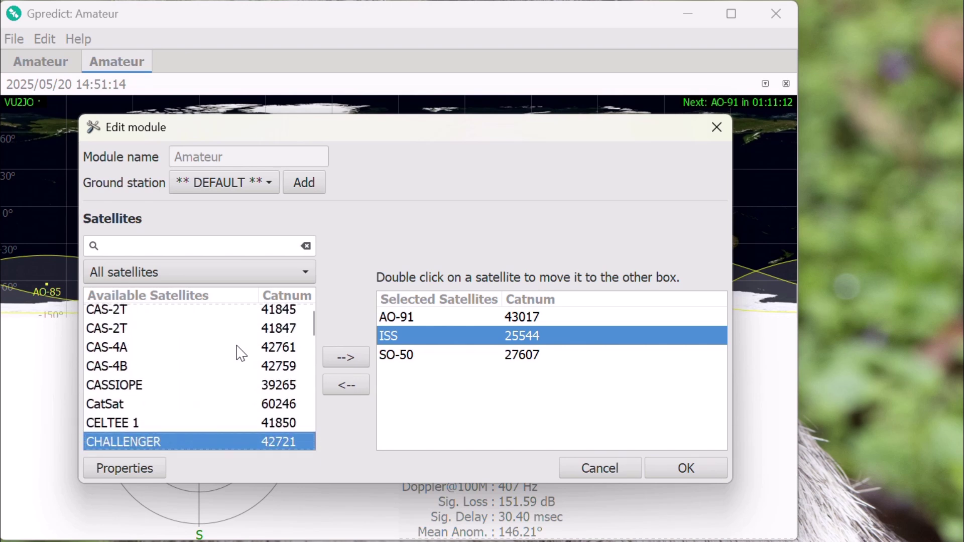
scroll(241, 353, down, 4)
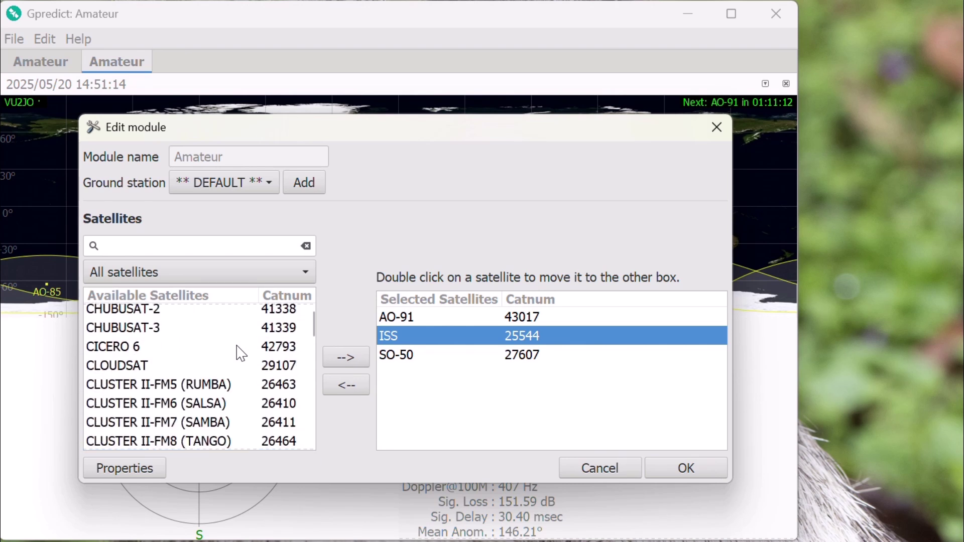
scroll(241, 354, down, 3)
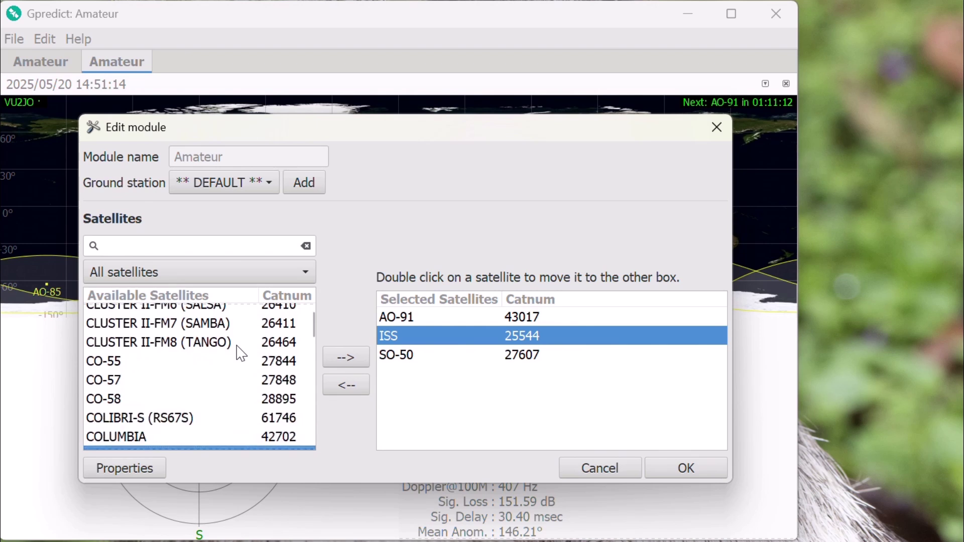
scroll(241, 353, down, 6)
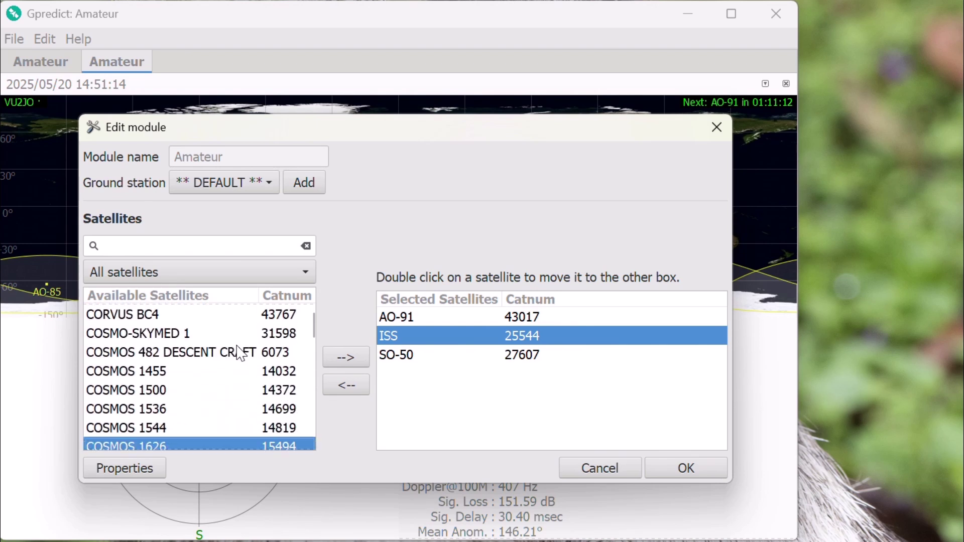
scroll(241, 353, down, 5)
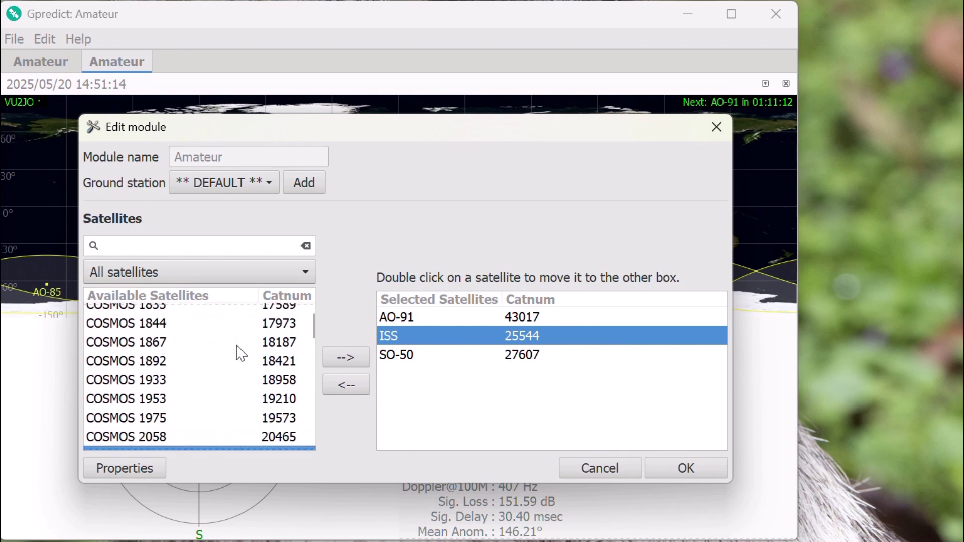
key(Down)
key(Down)
key(Down)
key(Down)
key(Down)
key(Down)
key(Down)
key(Down)
key(Down)
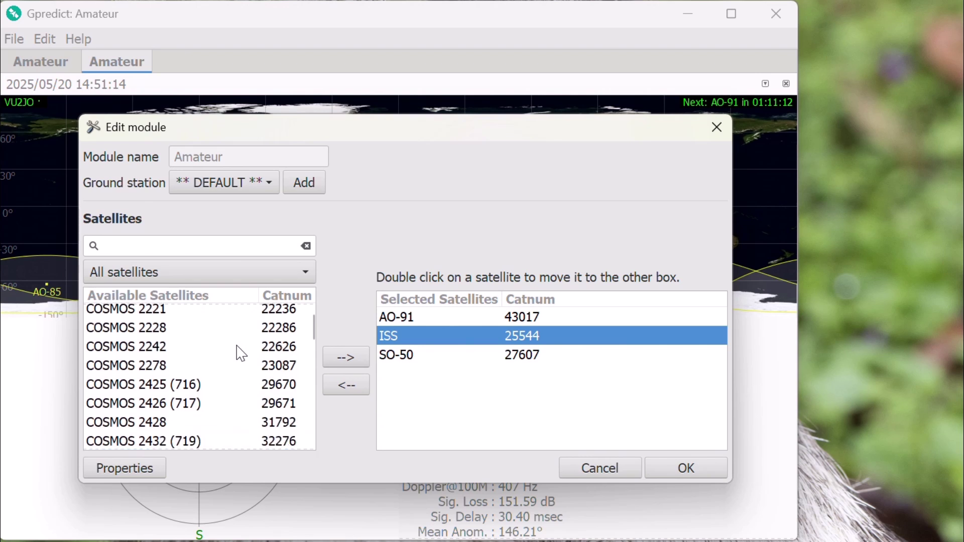
key(Down)
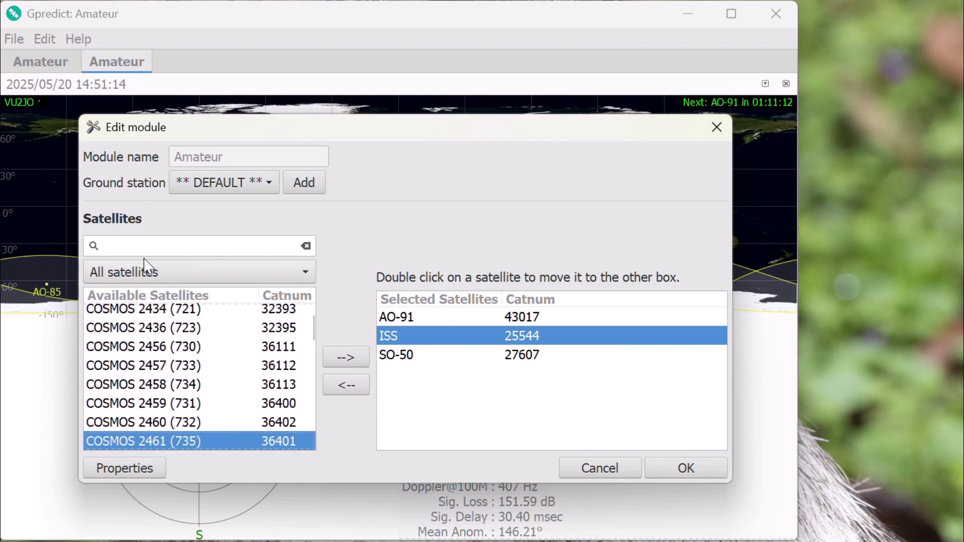
Step: Search the available satellites for TEVE and highlight TEVEL2-4 among the matches
click(155, 240)
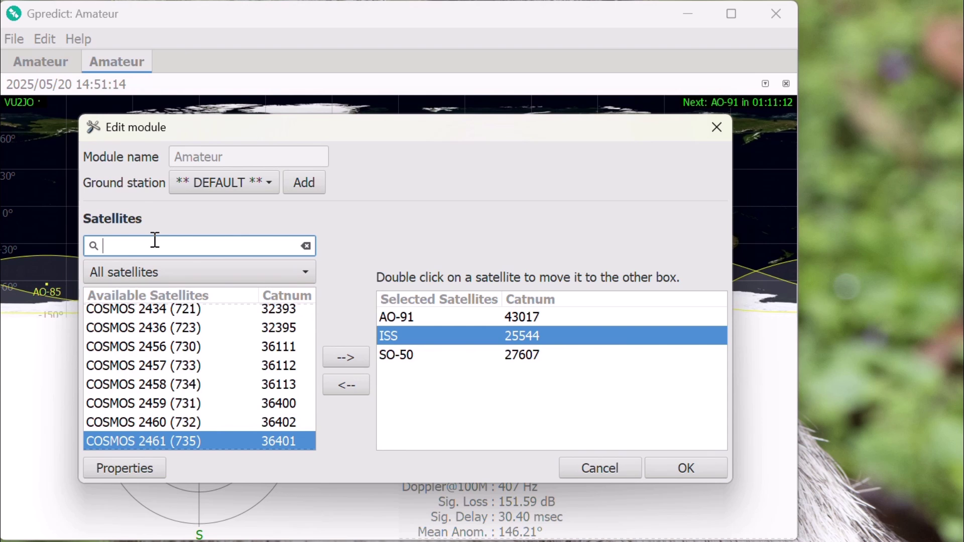
text(TEVE)
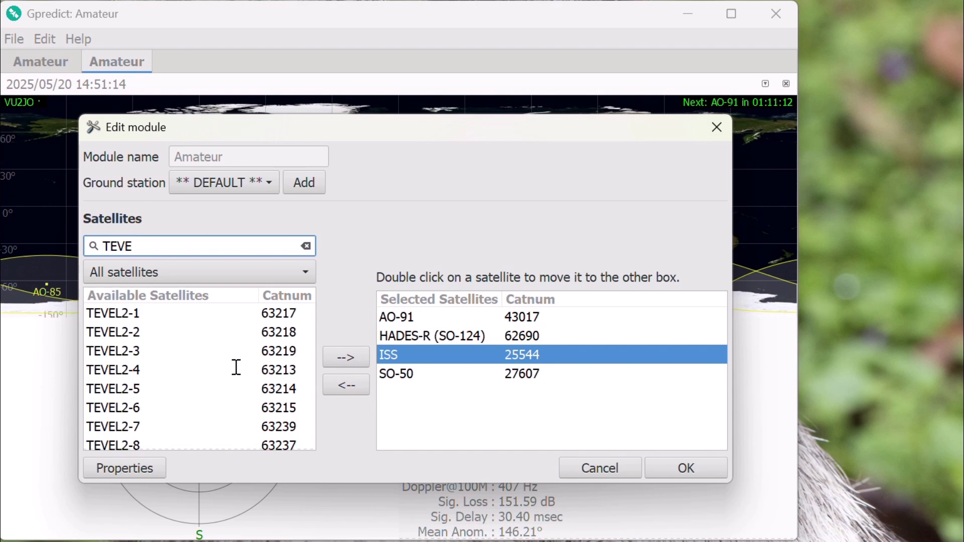
click(134, 370)
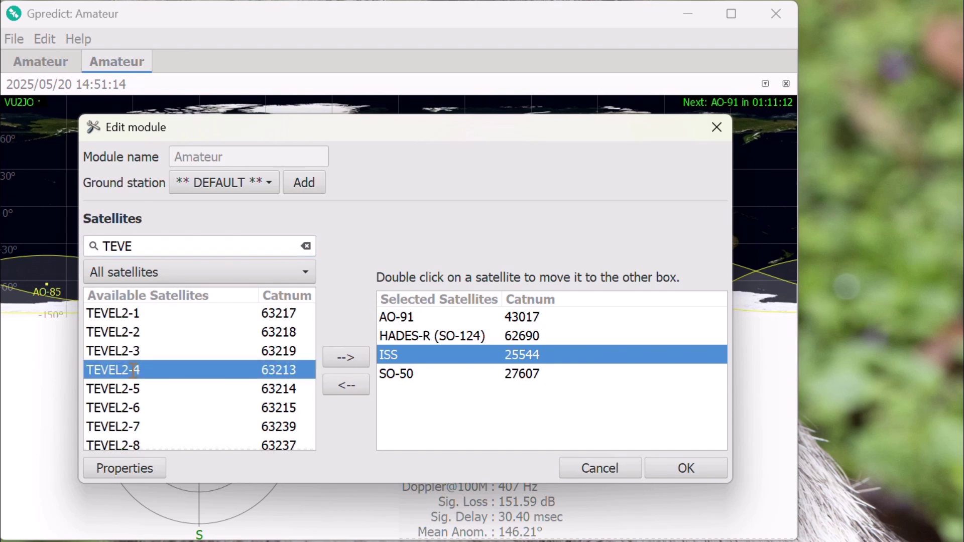
Step: Search the available satellites for JO-97 and add it to the Amateur module's selected satellites
click(145, 245)
double_click(144, 246)
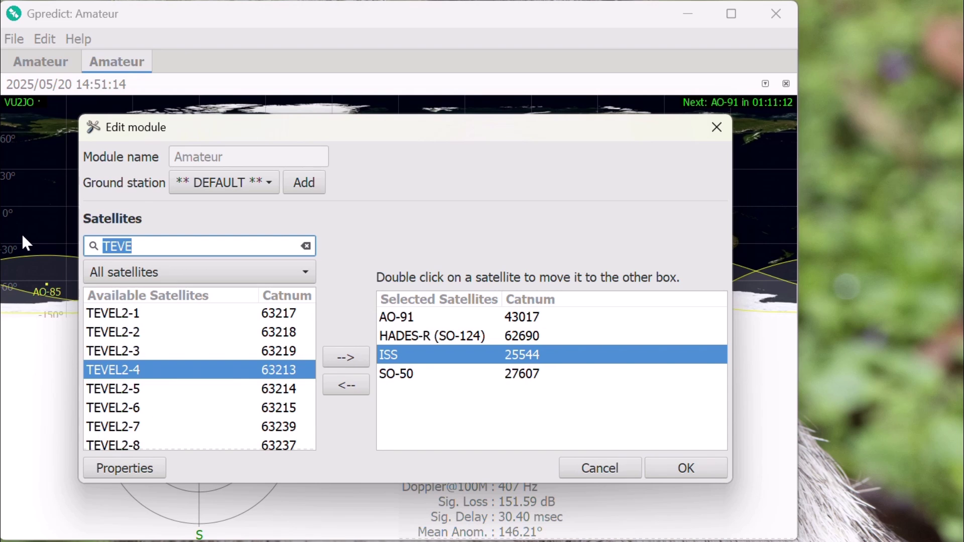
text(JO)
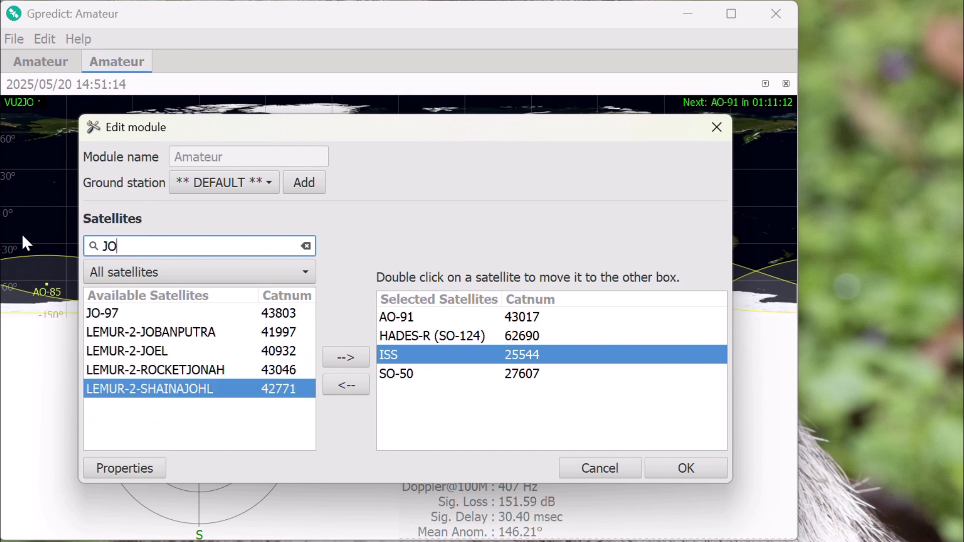
text(-97)
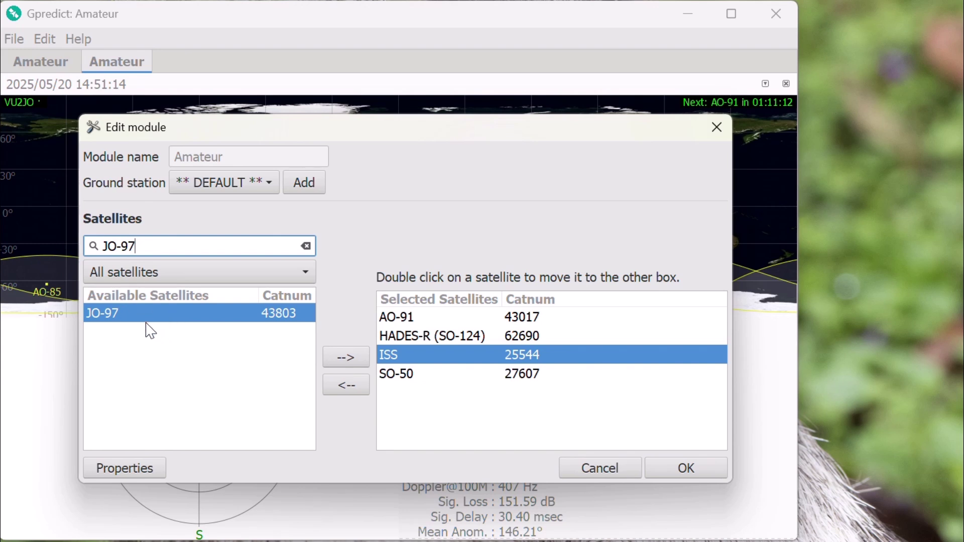
double_click(125, 318)
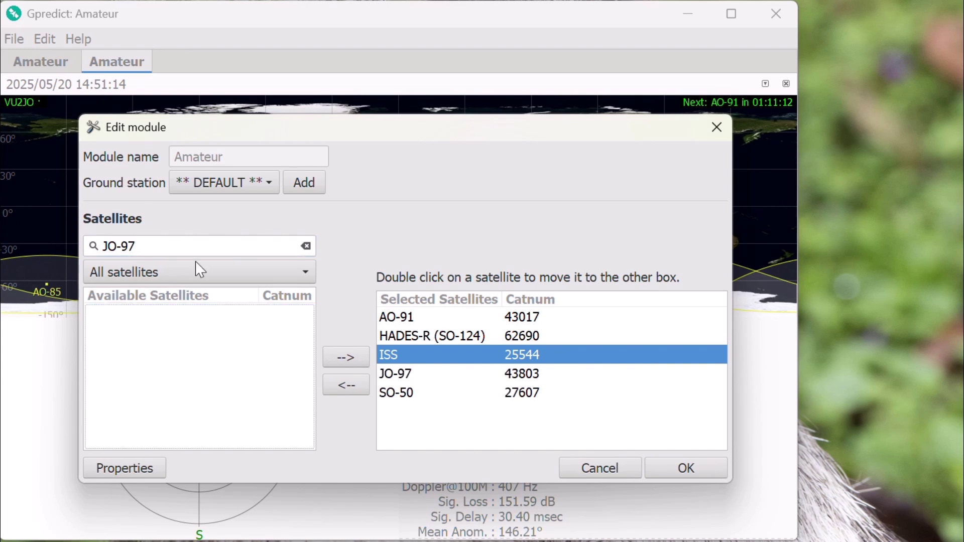
Step: Find RS-44 among the available satellites and add it to the module's selection
click(187, 249)
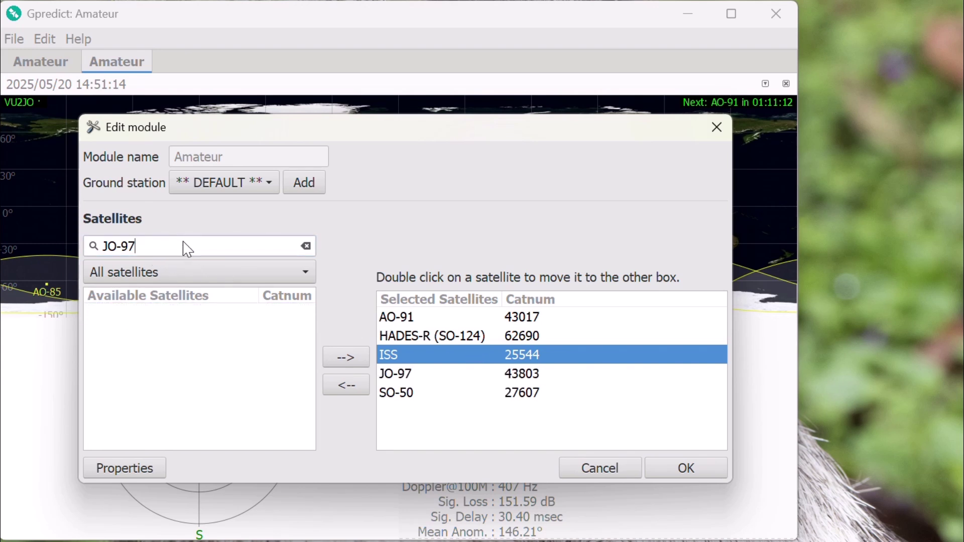
triple_click(187, 249)
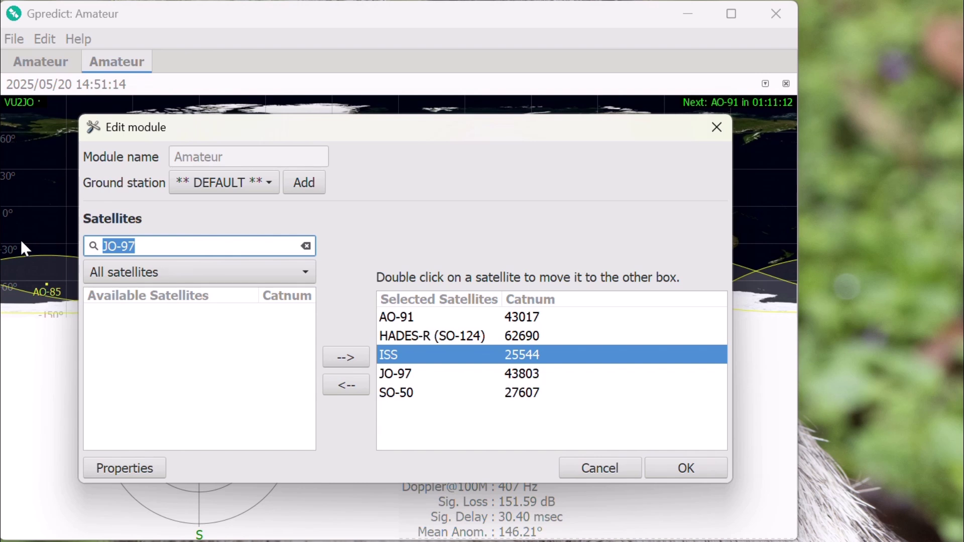
text(RS)
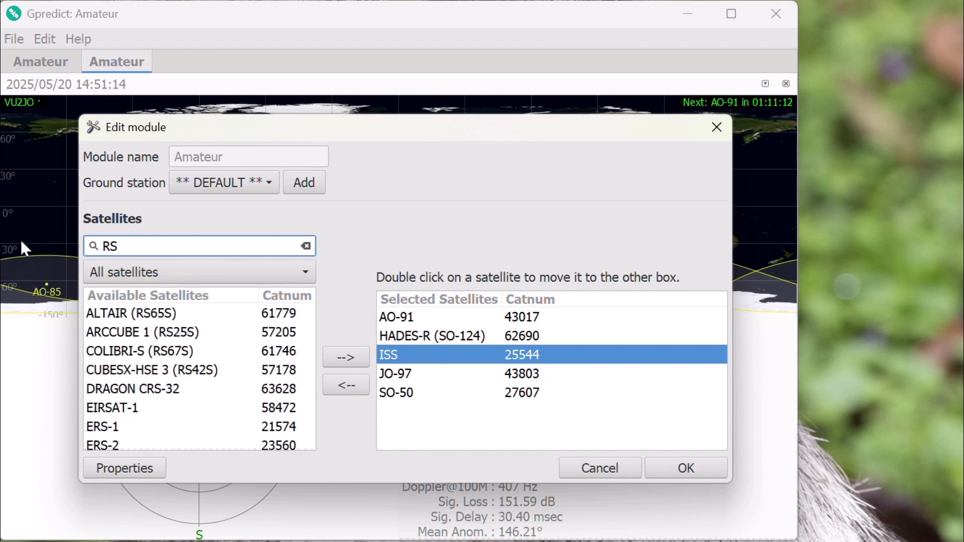
text(-4)
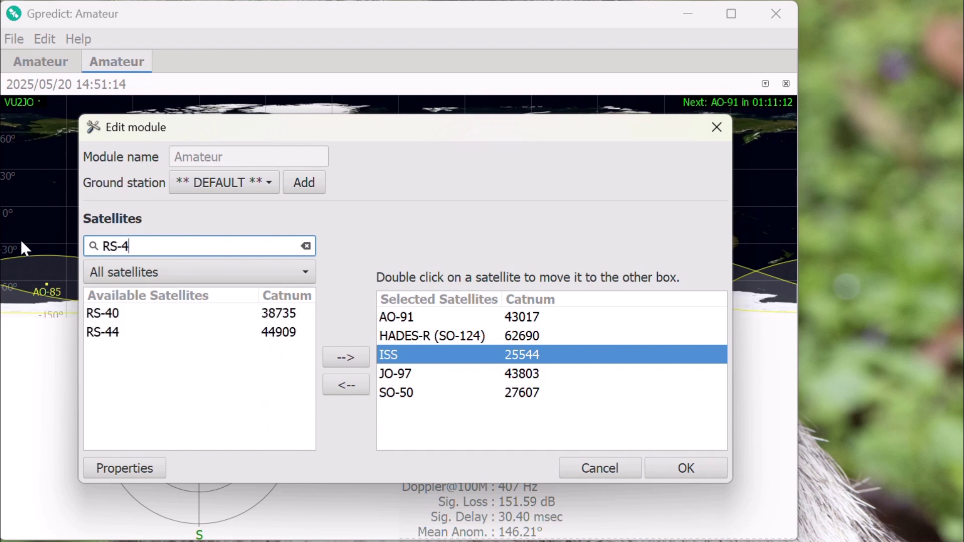
text(4)
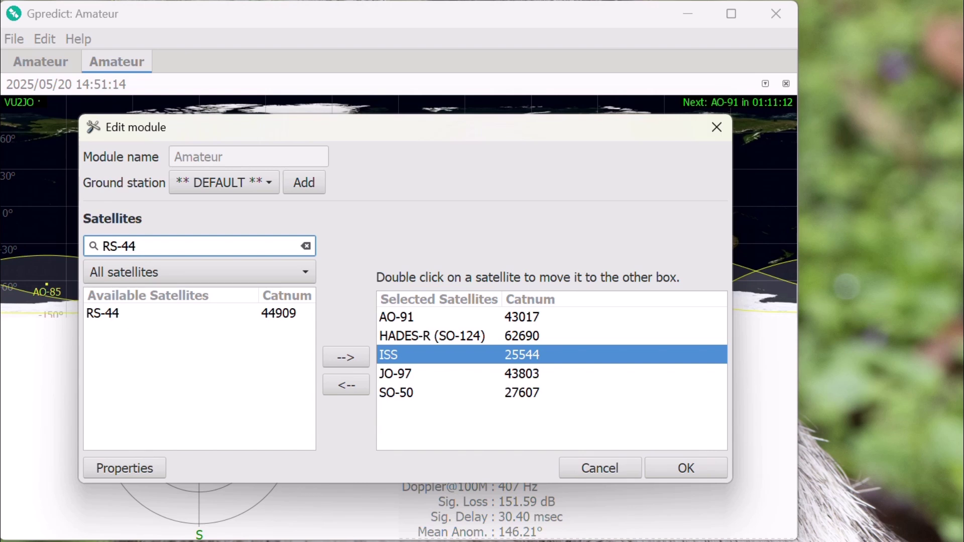
double_click(114, 317)
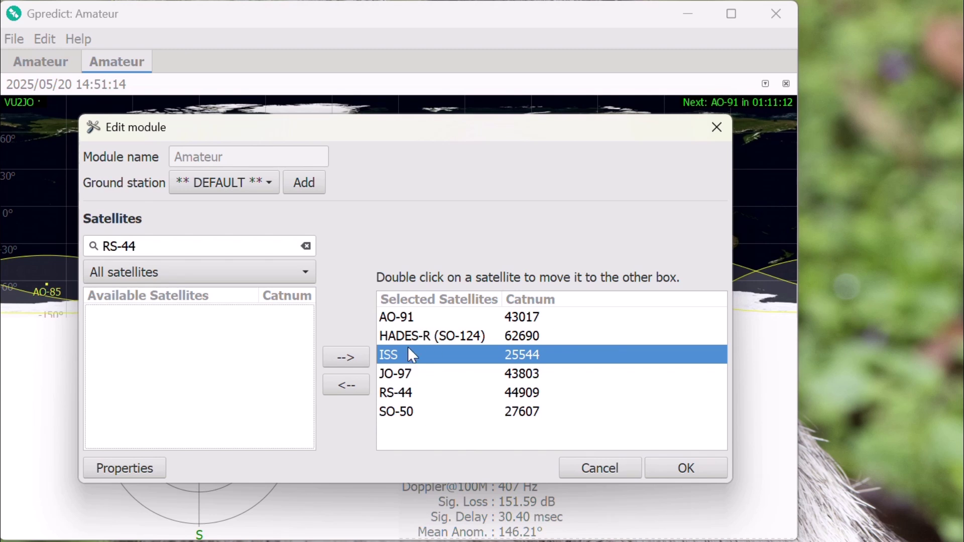
Step: Remove HADES-R (SO-124) from the selected satellites and save the Amateur module's configuration
click(420, 339)
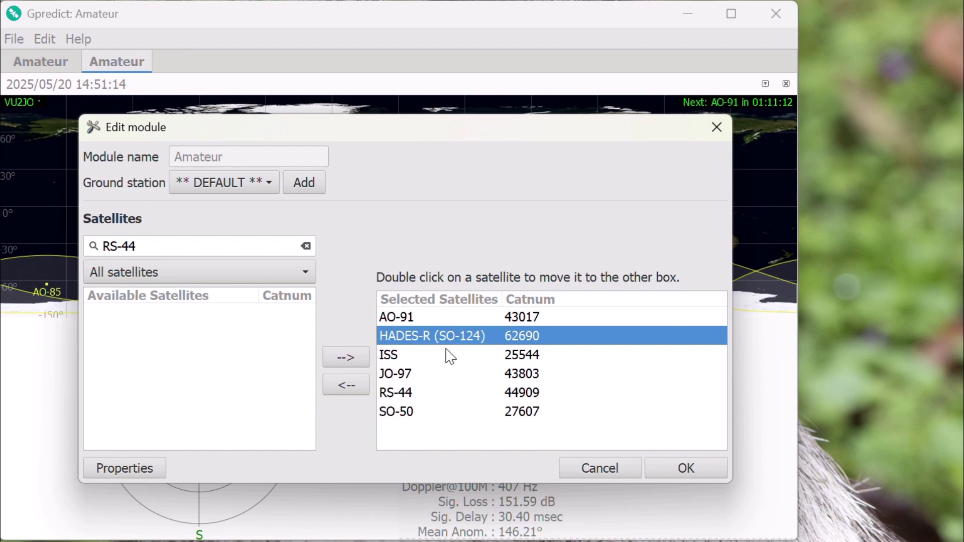
click(341, 389)
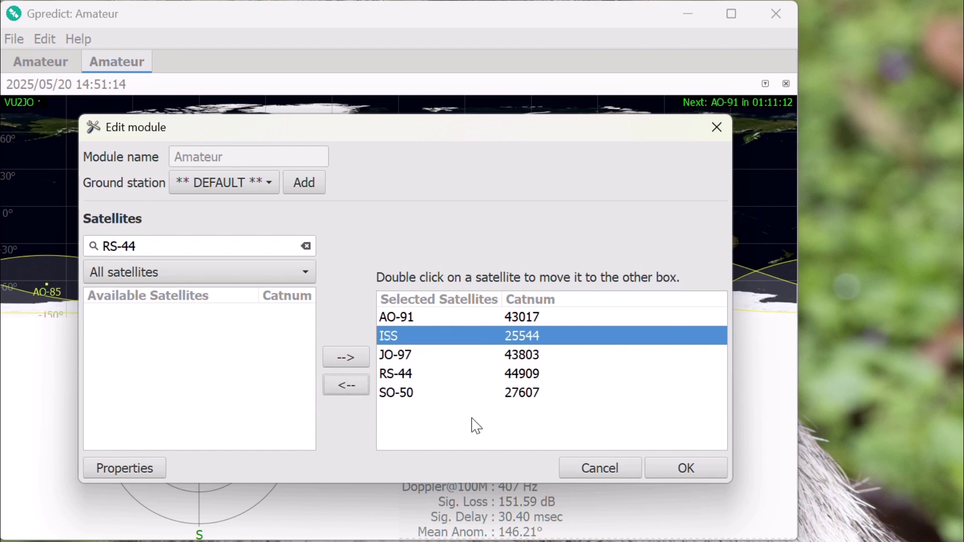
click(673, 471)
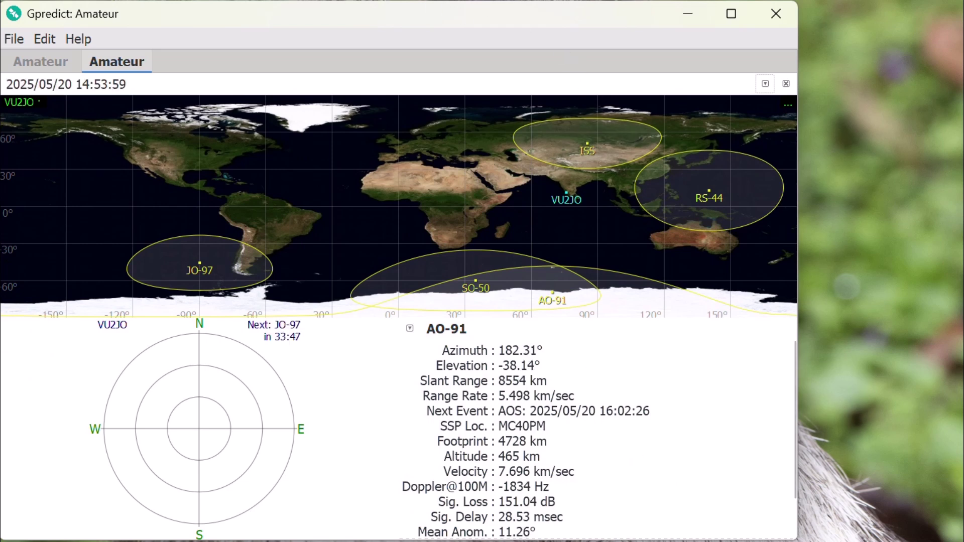